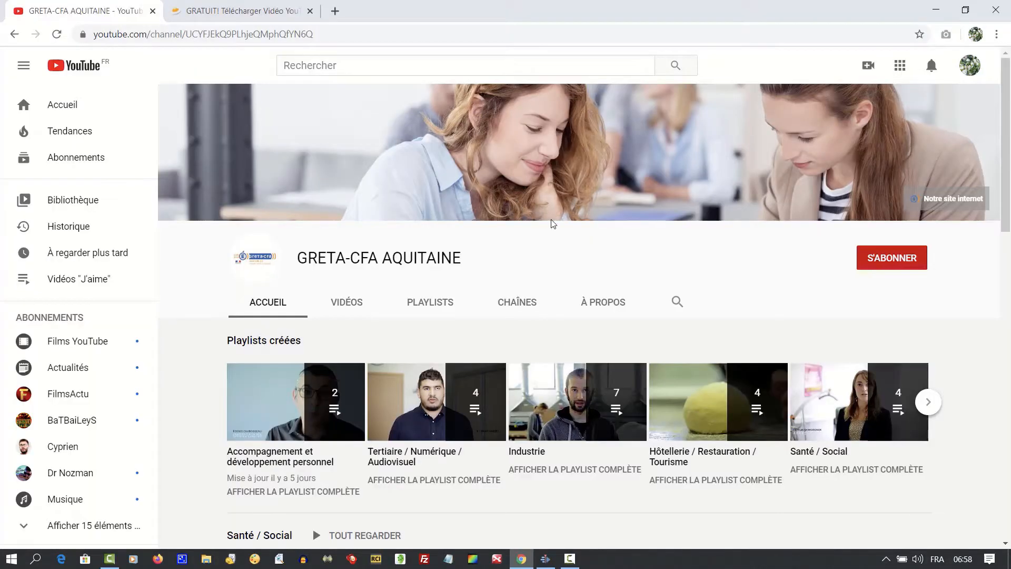
Step: Open the video "AERONAUTIQUE - GRETA Sud Aquitaine" from the Industrie section of the GRETA-CFA AQUITAINE channel
{"action": "scroll", "coordinate": [553, 224], "scroll_direction": "down", "scroll_amount": 6}
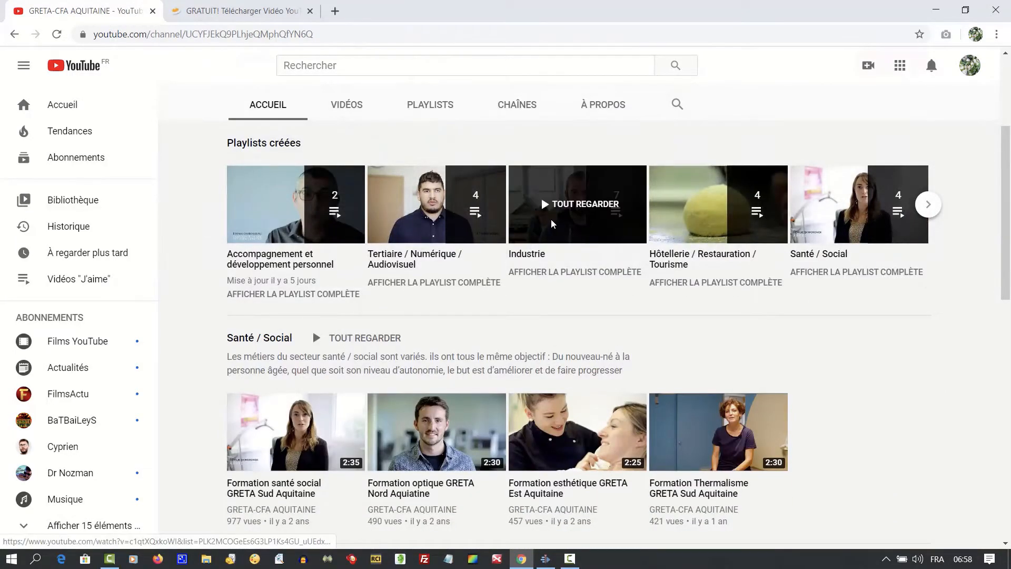
{"action": "scroll", "coordinate": [552, 224], "scroll_direction": "down", "scroll_amount": 3}
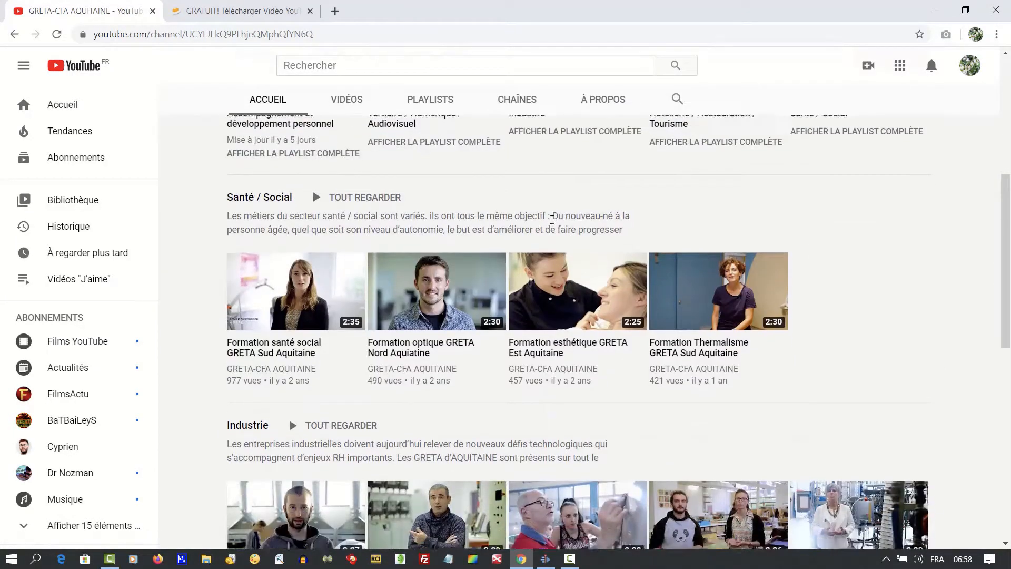
{"action": "scroll", "coordinate": [551, 221], "scroll_direction": "down", "scroll_amount": 3}
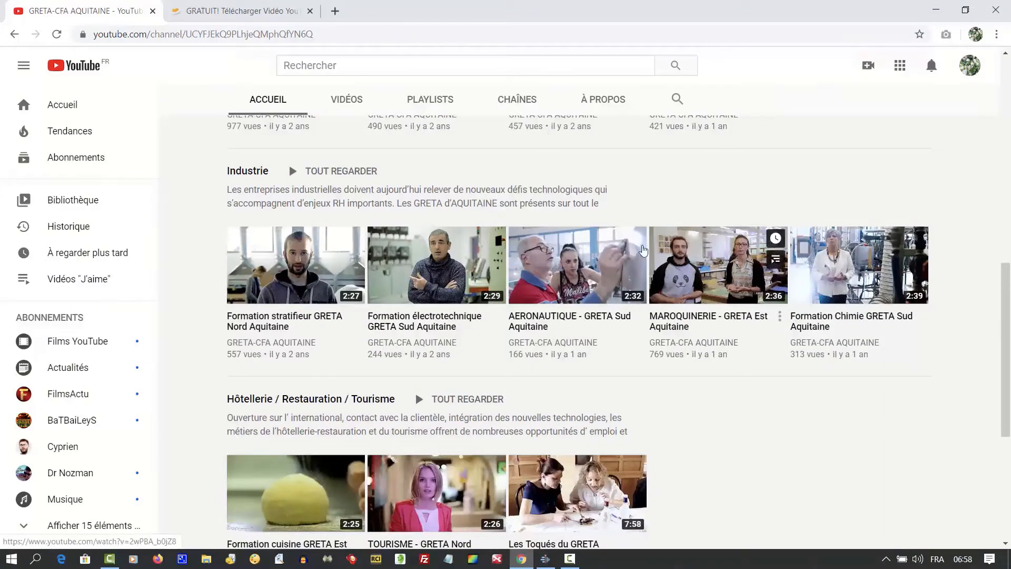
{"action": "left_click", "coordinate": [584, 261]}
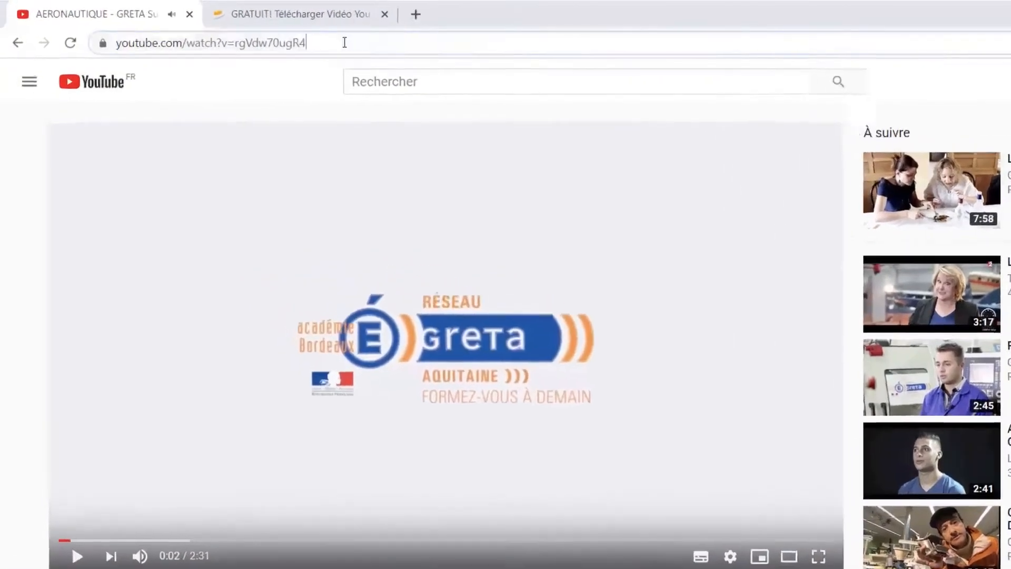
Step: Copy the web address of the open AERONAUTIQUE video
{"action": "left_click", "coordinate": [278, 33]}
{"action": "key", "text": "ctrl+c"}
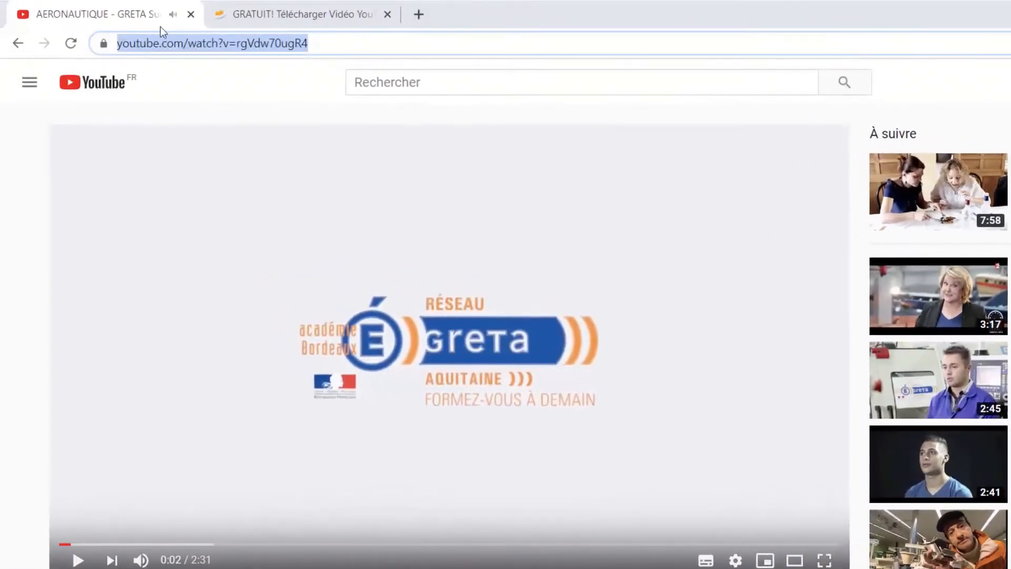
{"action": "right_click", "coordinate": [199, 38]}
{"action": "left_click", "coordinate": [238, 153]}
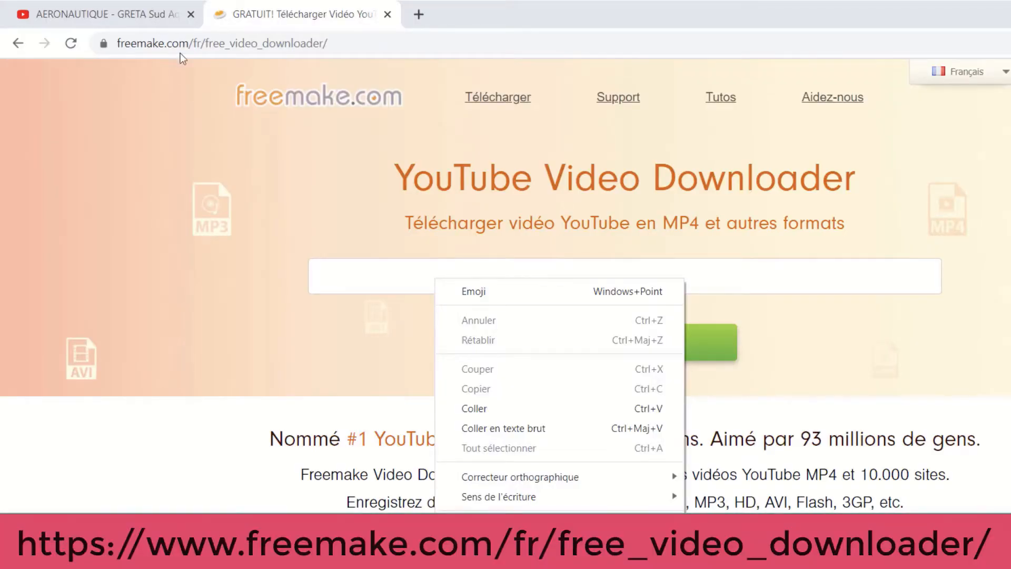
Step: Paste the copied video link into the Freemake YouTube Video Downloader page and submit it
{"action": "left_click", "coordinate": [197, 137]}
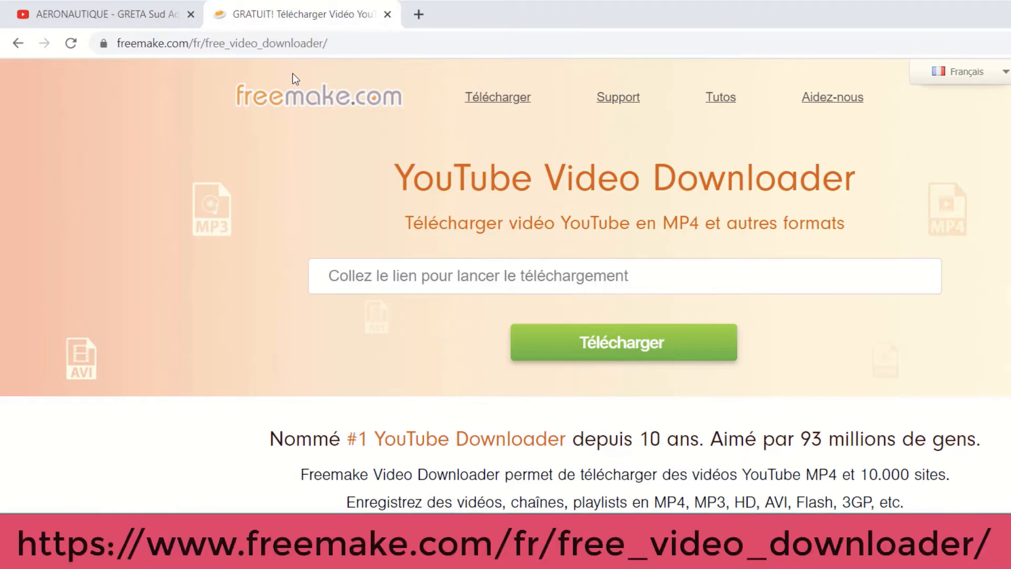
{"action": "left_click", "coordinate": [436, 276]}
{"action": "right_click", "coordinate": [435, 276]}
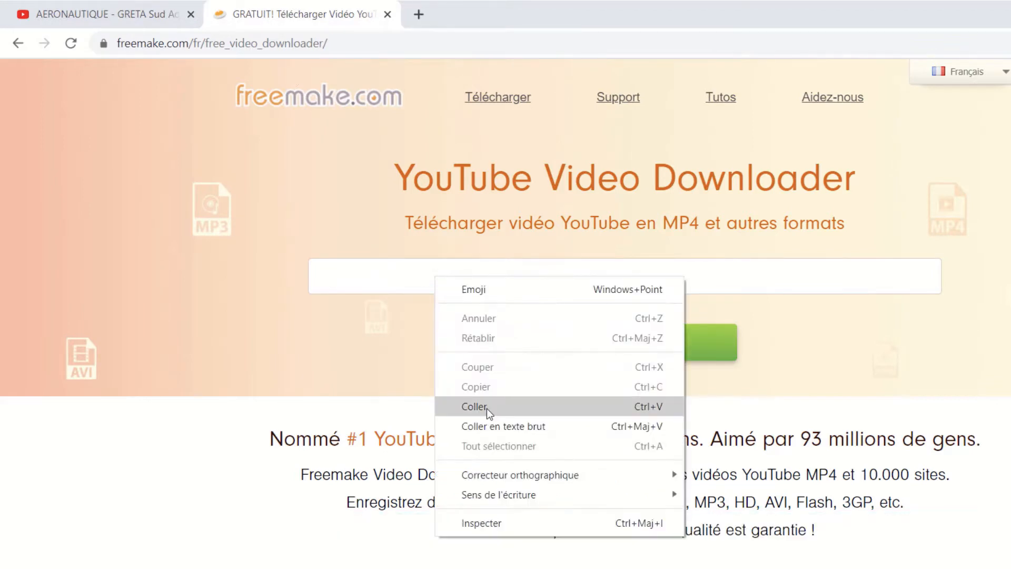
{"action": "left_click", "coordinate": [486, 409]}
{"action": "left_click", "coordinate": [612, 345]}
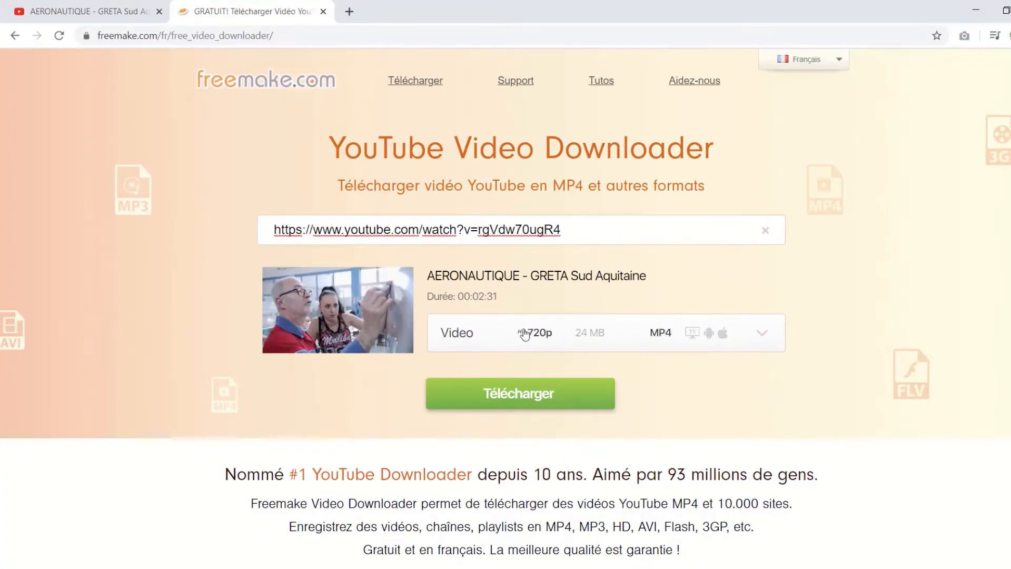
Step: Choose the HD 720p MP4 video format for the AERONAUTIQUE video and download it
{"action": "left_click", "coordinate": [755, 346]}
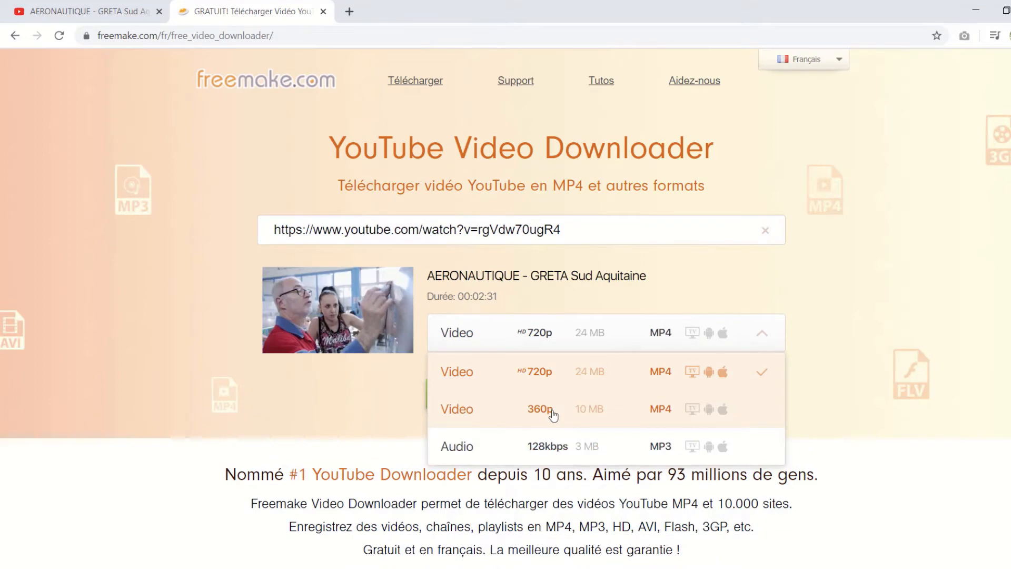
{"action": "left_click", "coordinate": [543, 372]}
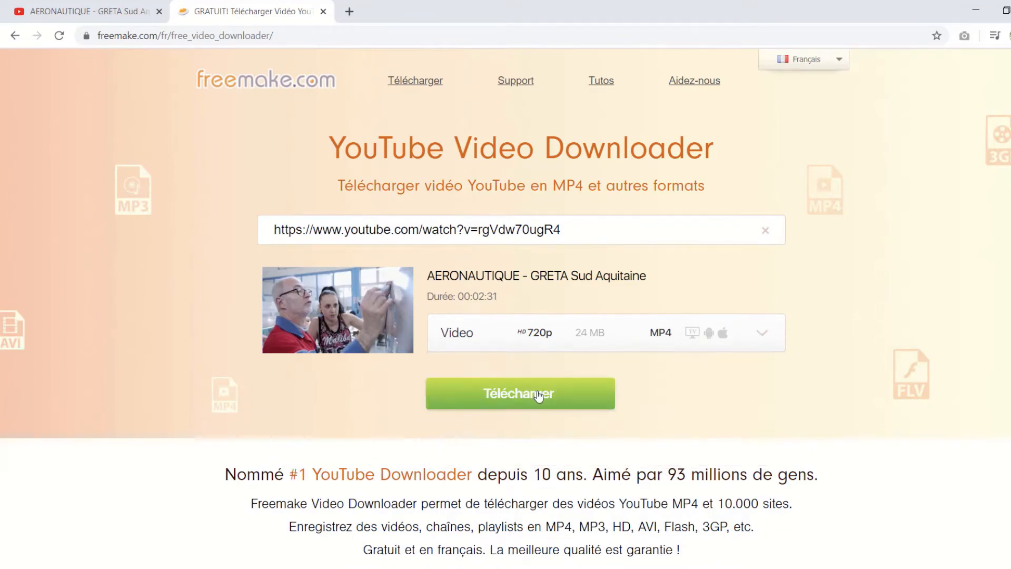
{"action": "left_click", "coordinate": [538, 394]}
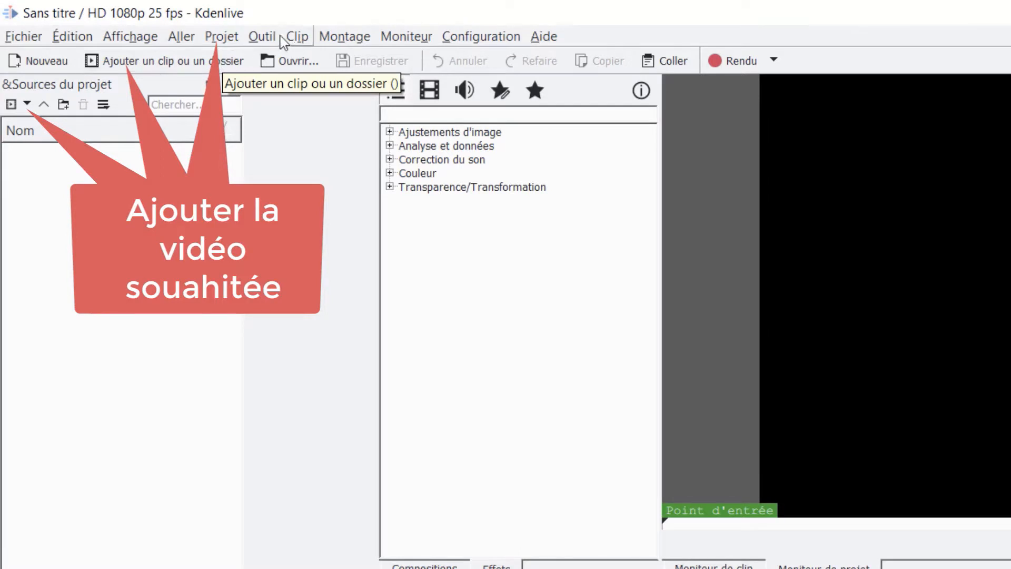
Step: In Kdenlive, add the downloaded AERONAUTIQUE video as a clip to the project sources
{"action": "left_click", "coordinate": [222, 36]}
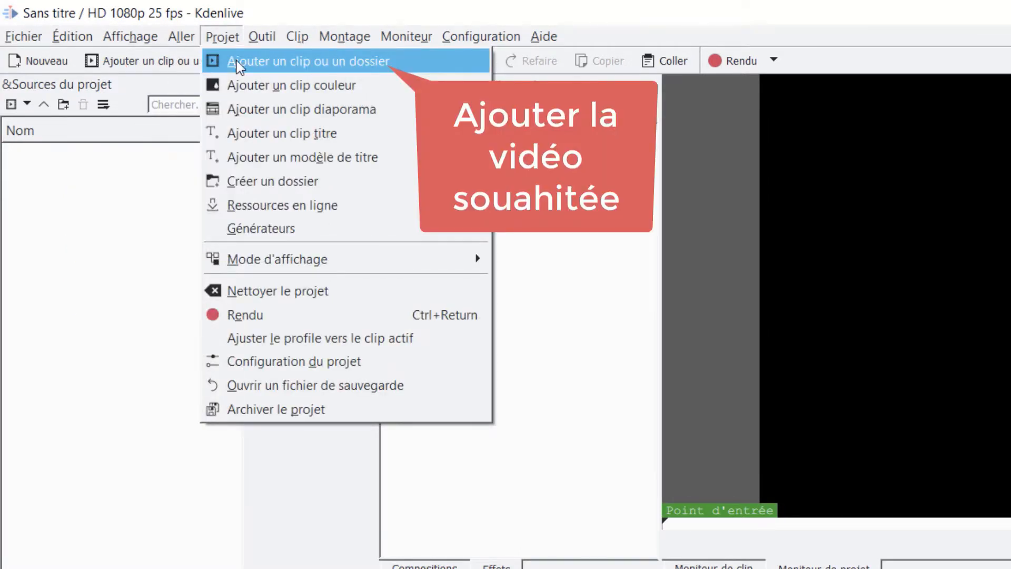
{"action": "left_click", "coordinate": [106, 185]}
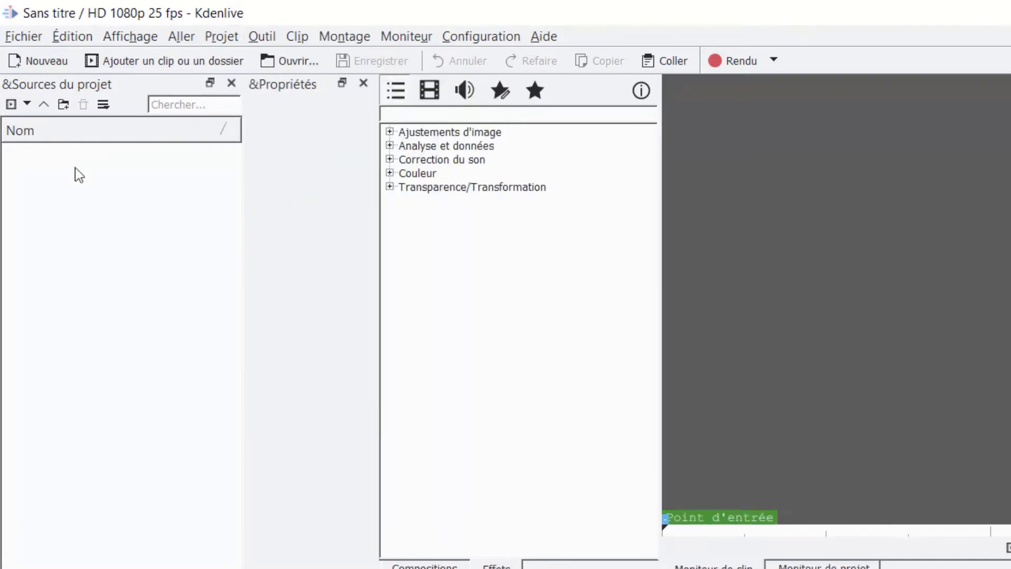
{"action": "left_click", "coordinate": [11, 105]}
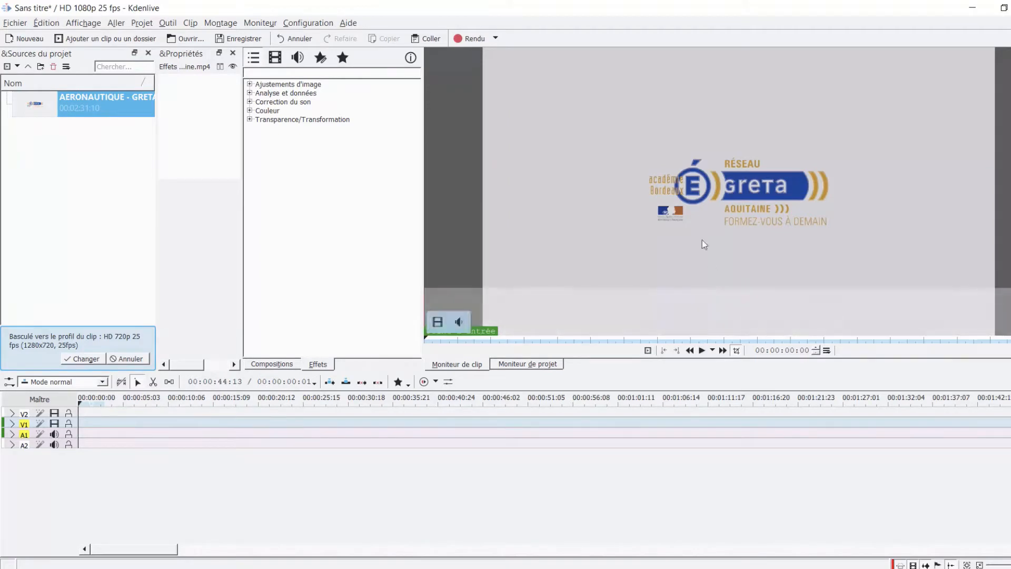
Step: Preview the clip in the clip monitor and set the zone start at 00:01:00:00
{"action": "left_click", "coordinate": [703, 351]}
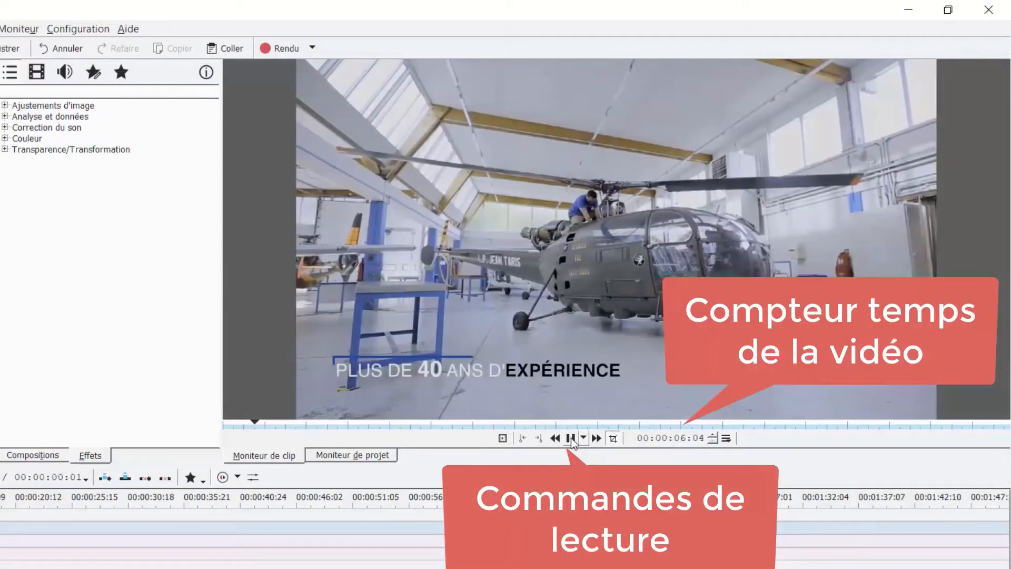
{"action": "left_click", "coordinate": [571, 437]}
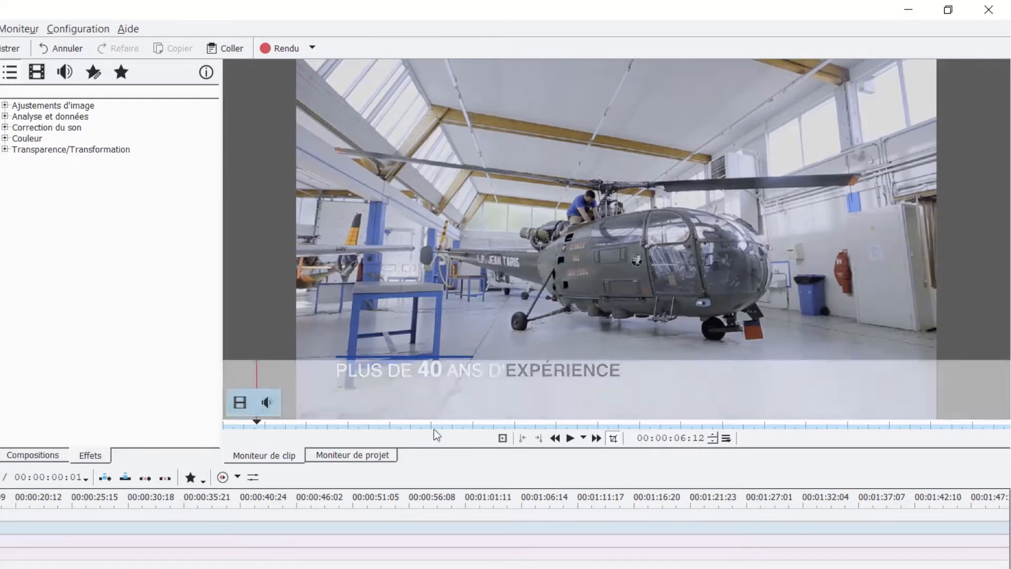
{"action": "left_click_drag", "start_coordinate": [308, 423], "coordinate": [537, 420]}
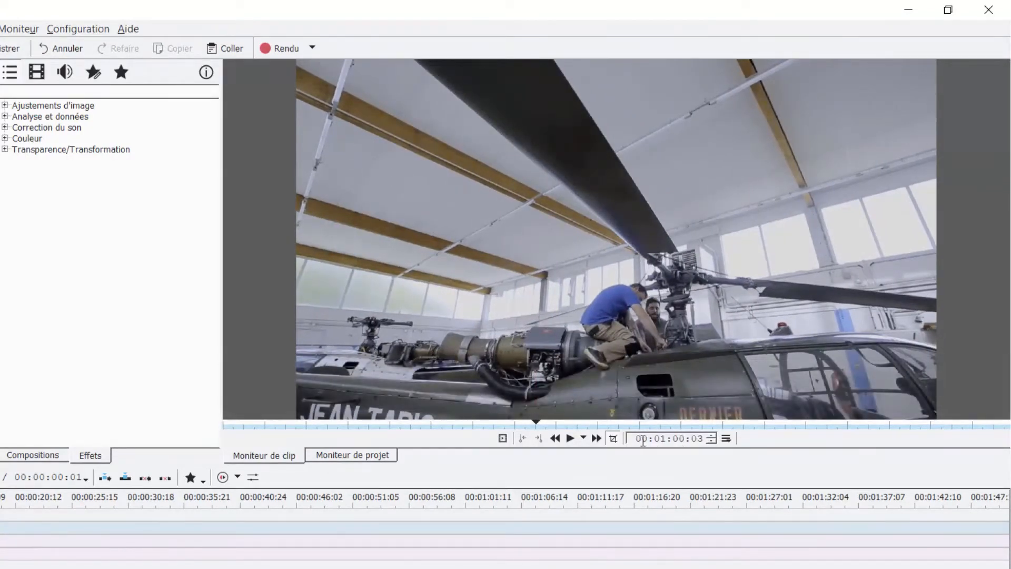
{"action": "left_click", "coordinate": [675, 439]}
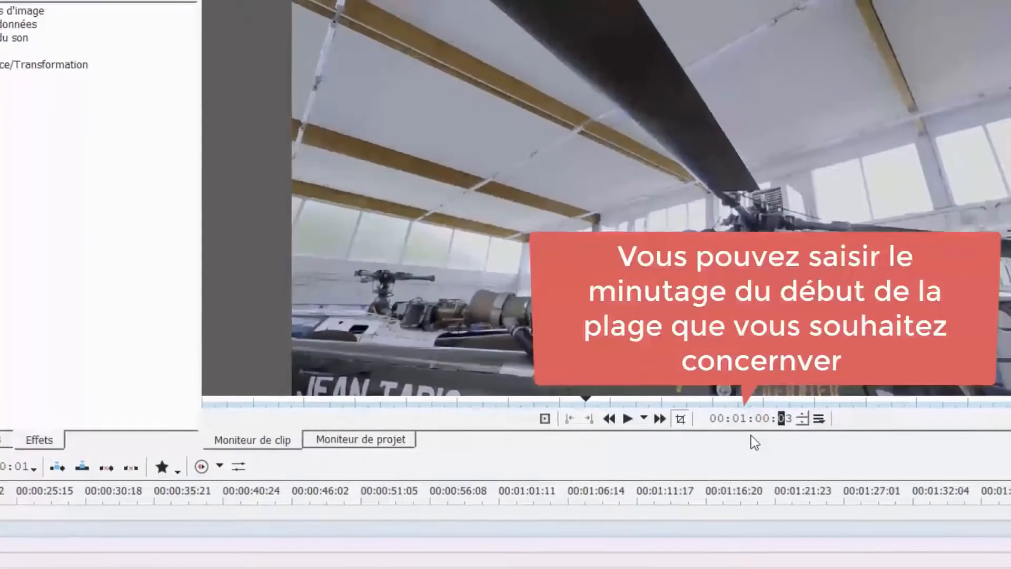
{"action": "type", "text": "0"}
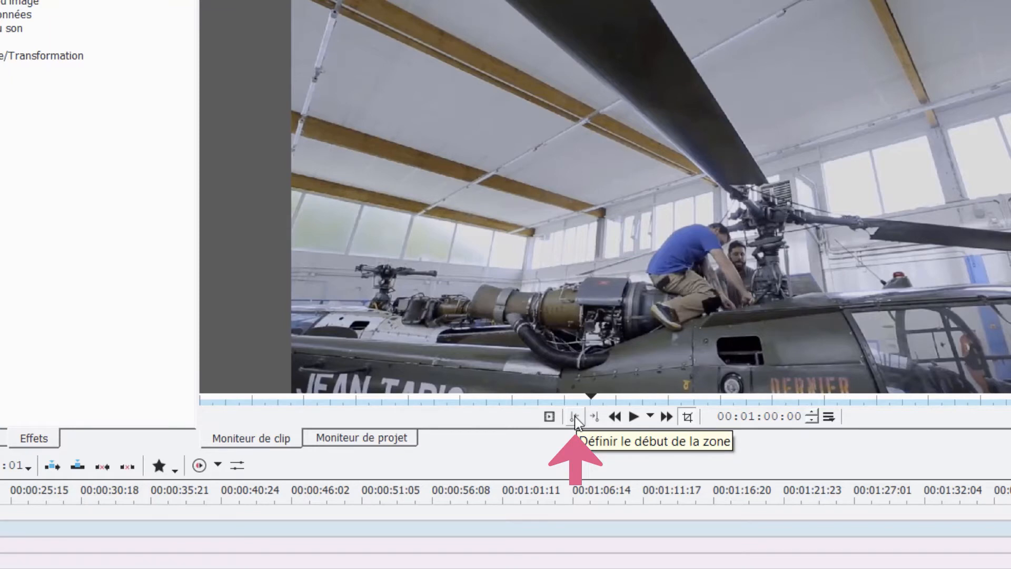
{"action": "left_click", "coordinate": [576, 419]}
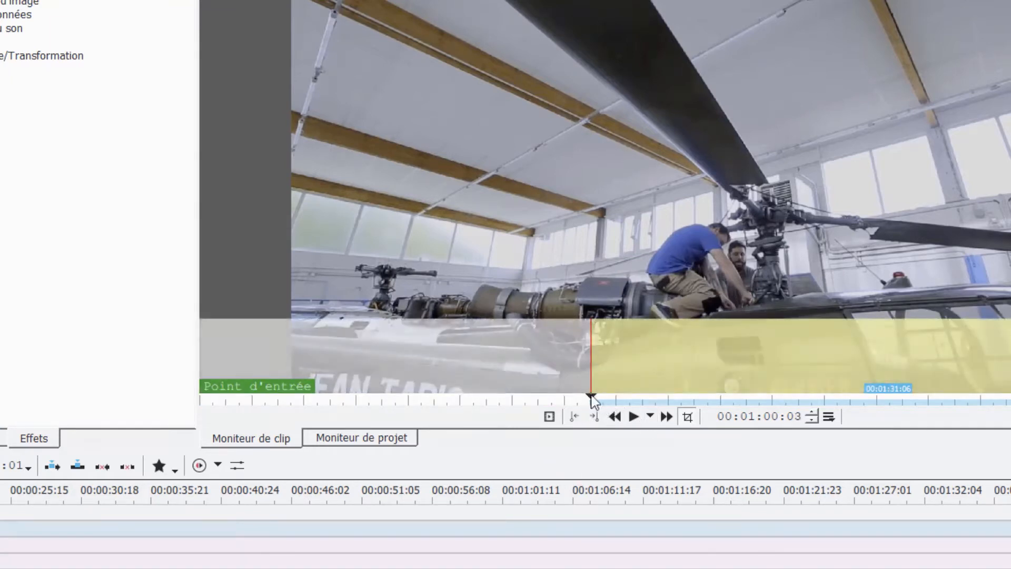
Step: Move the clip monitor position to 00:01:30:00 and set the zone end there
{"action": "left_click", "coordinate": [613, 401]}
{"action": "left_click_drag", "start_coordinate": [634, 403], "coordinate": [787, 398]}
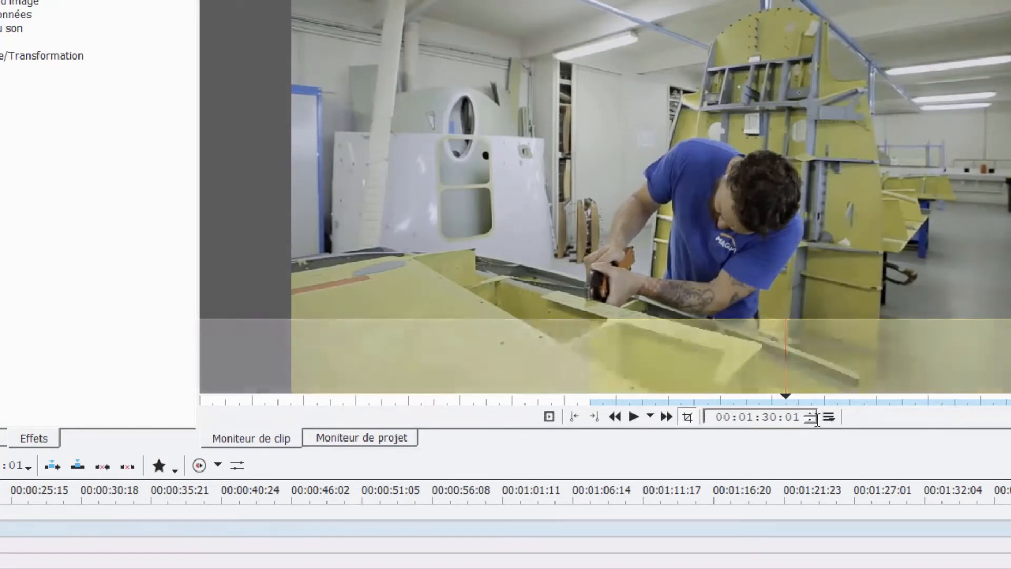
{"action": "double_click", "coordinate": [793, 417]}
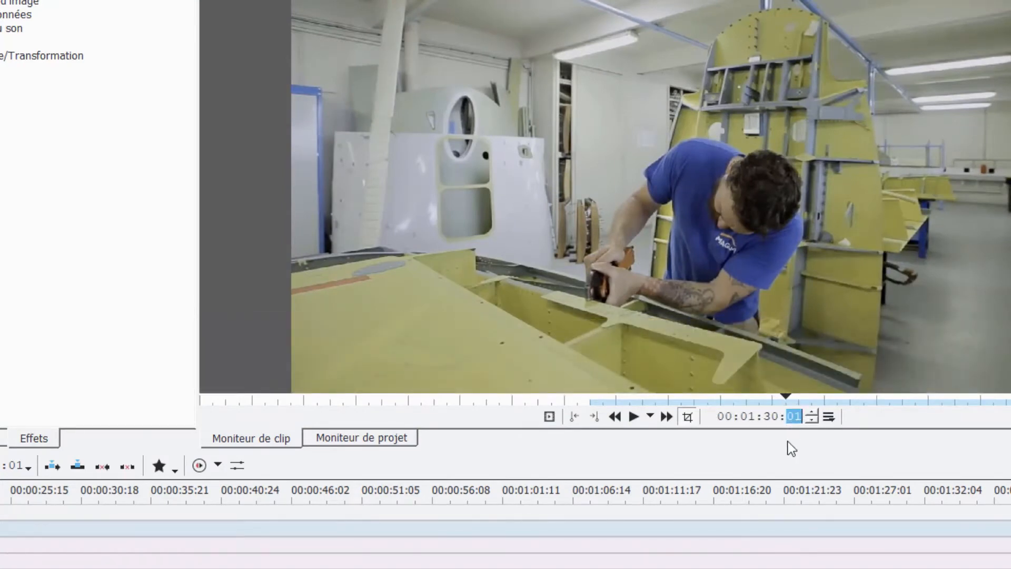
{"action": "key", "text": "BackSpace"}
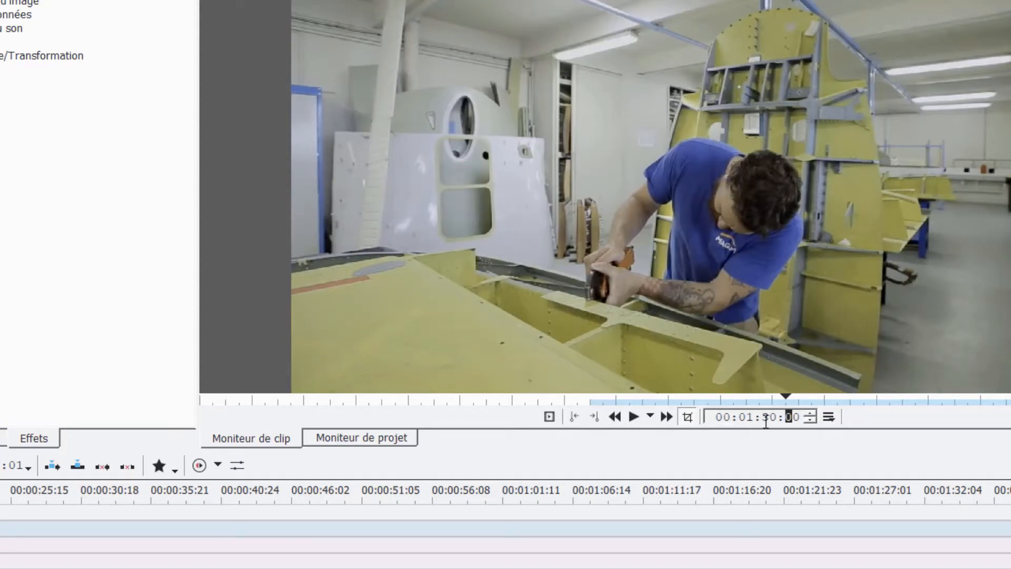
{"action": "left_click", "coordinate": [600, 418]}
{"action": "left_click", "coordinate": [601, 419]}
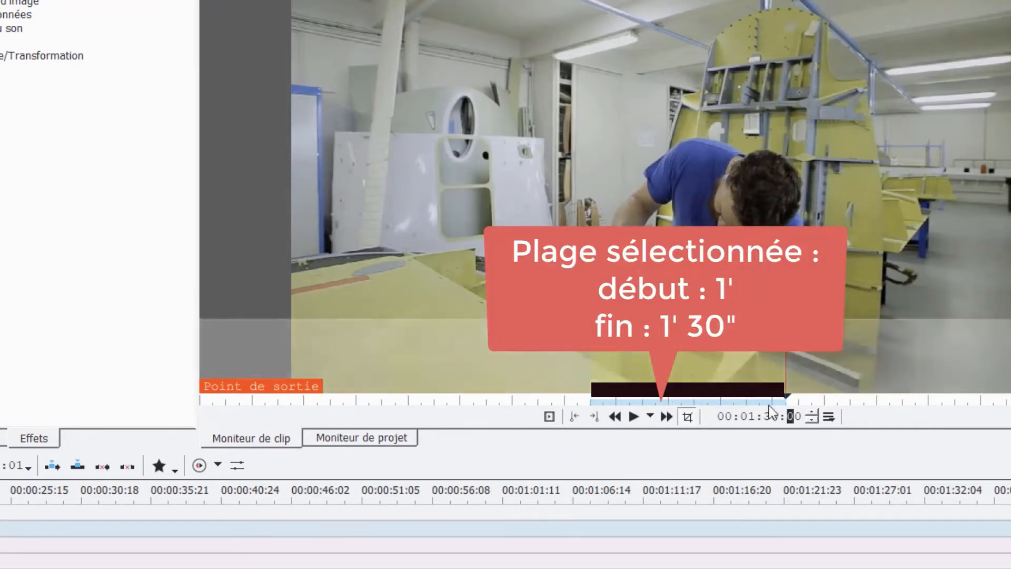
Step: Place only the image part of the marked zone on video track V2, starting at about 12 seconds
{"action": "left_click", "coordinate": [706, 396]}
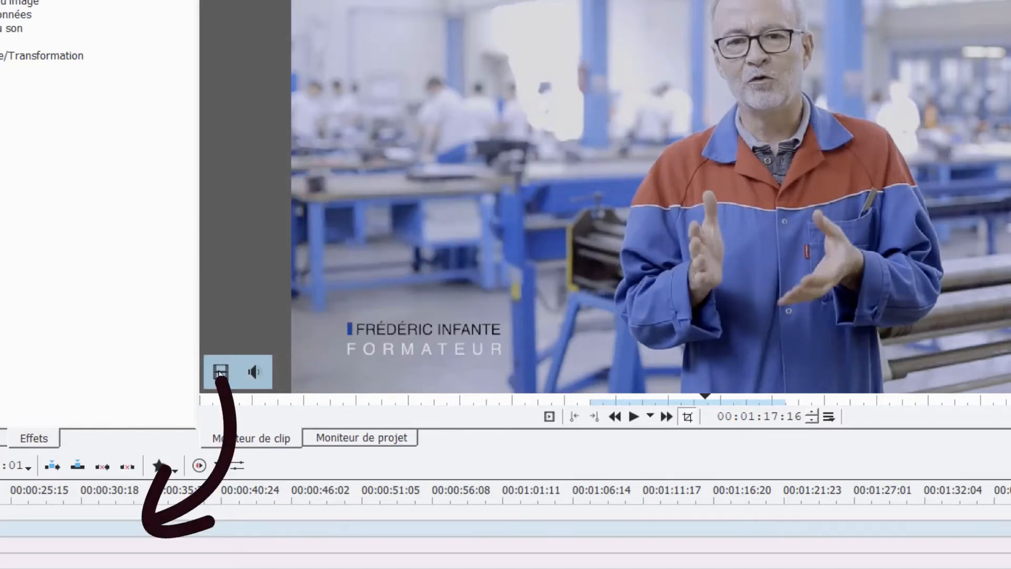
{"action": "left_click_drag", "start_coordinate": [220, 372], "coordinate": [0, 548]}
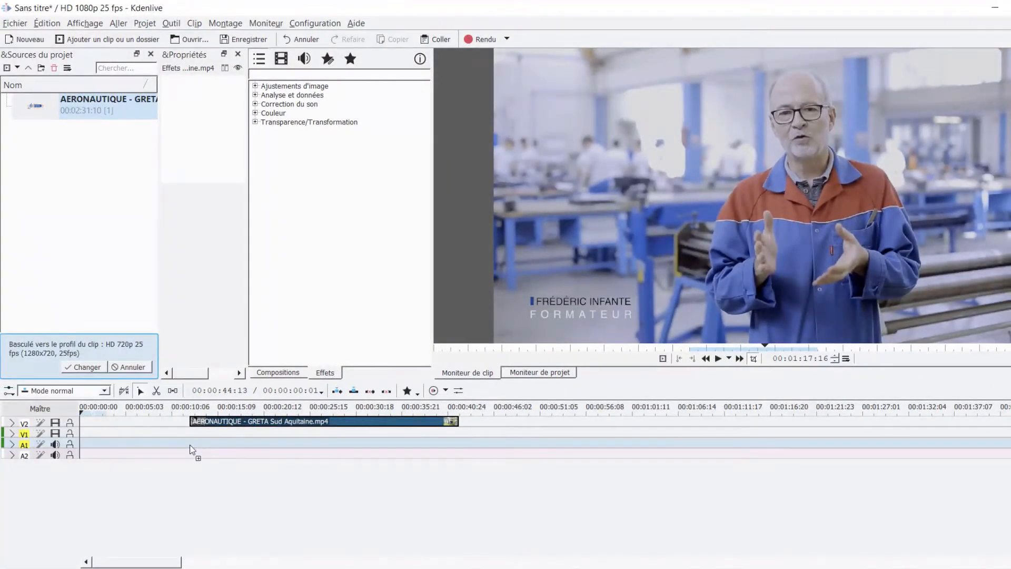
{"action": "left_click_drag", "start_coordinate": [193, 449], "coordinate": [193, 449]}
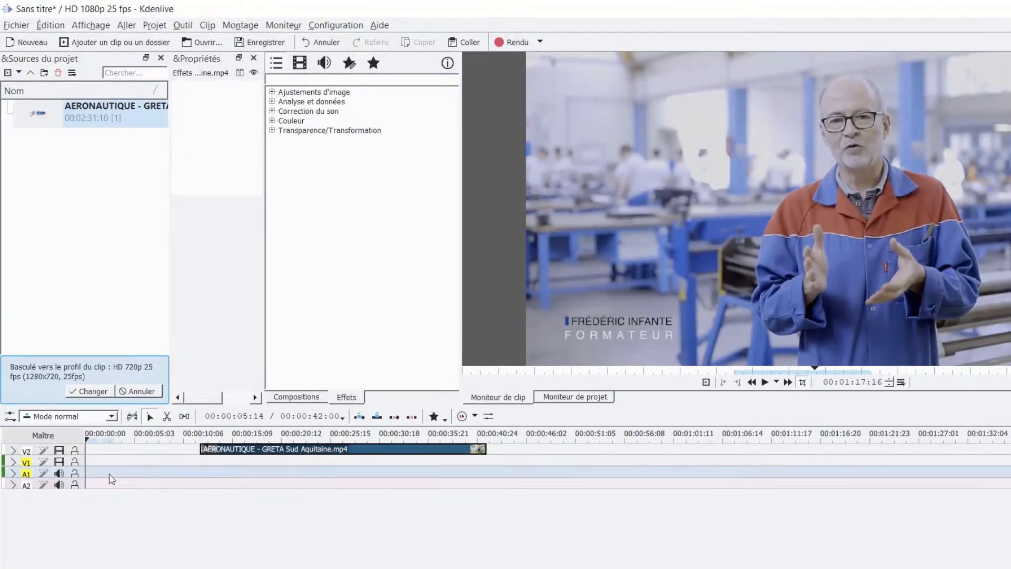
Step: Expand the A2, A1, V1 and V2 timeline tracks, and move the playhead inside the V2 clip to 00:00:38:21
{"action": "left_click", "coordinate": [35, 498]}
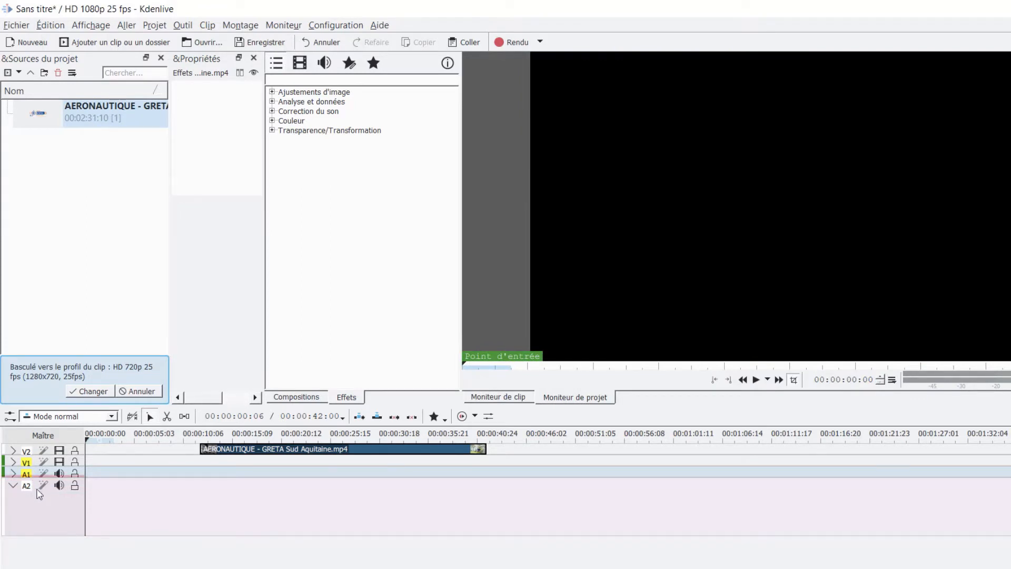
{"action": "double_click", "coordinate": [34, 474]}
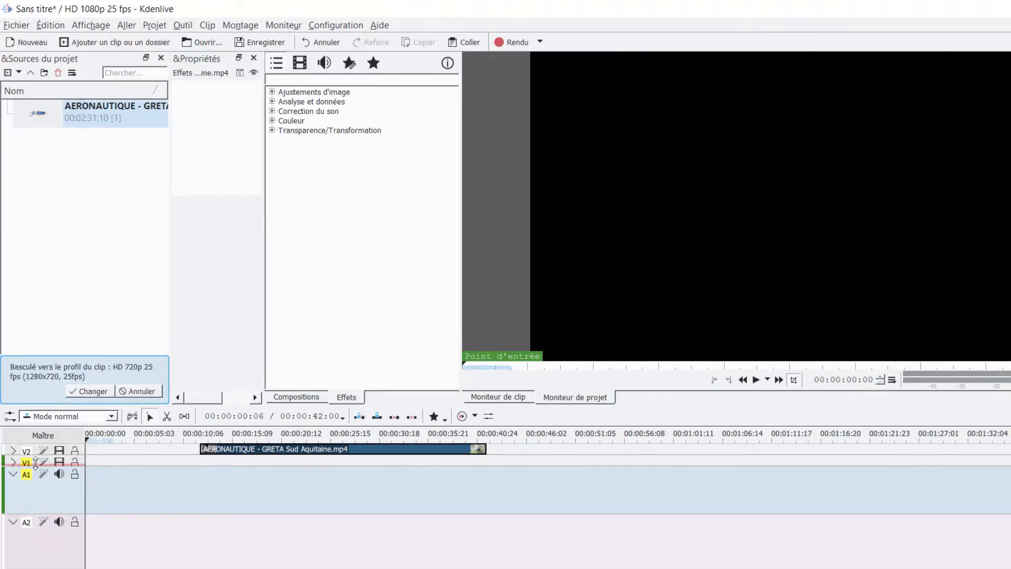
{"action": "mouse_move", "coordinate": [35, 464]}
{"action": "left_mouse_down"}
{"action": "mouse_move", "coordinate": [35, 487]}
{"action": "mouse_move", "coordinate": [34, 467]}
{"action": "left_mouse_up"}
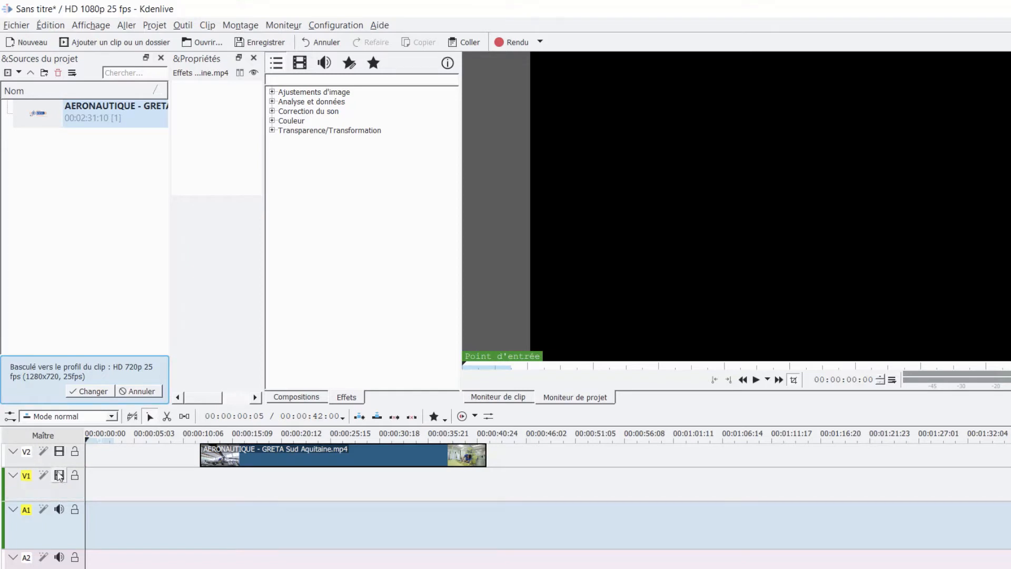
{"action": "left_click", "coordinate": [312, 458]}
{"action": "left_click", "coordinate": [457, 434]}
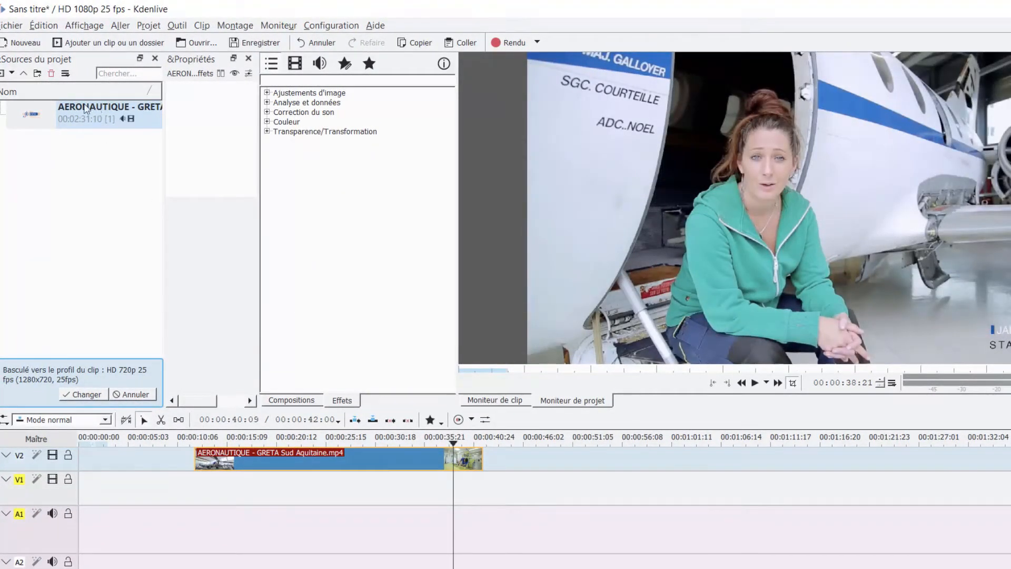
Step: Play the marked zone in the clip monitor and place only its audio on track A1, aligned with the V2 clip's start
{"action": "left_click", "coordinate": [501, 401]}
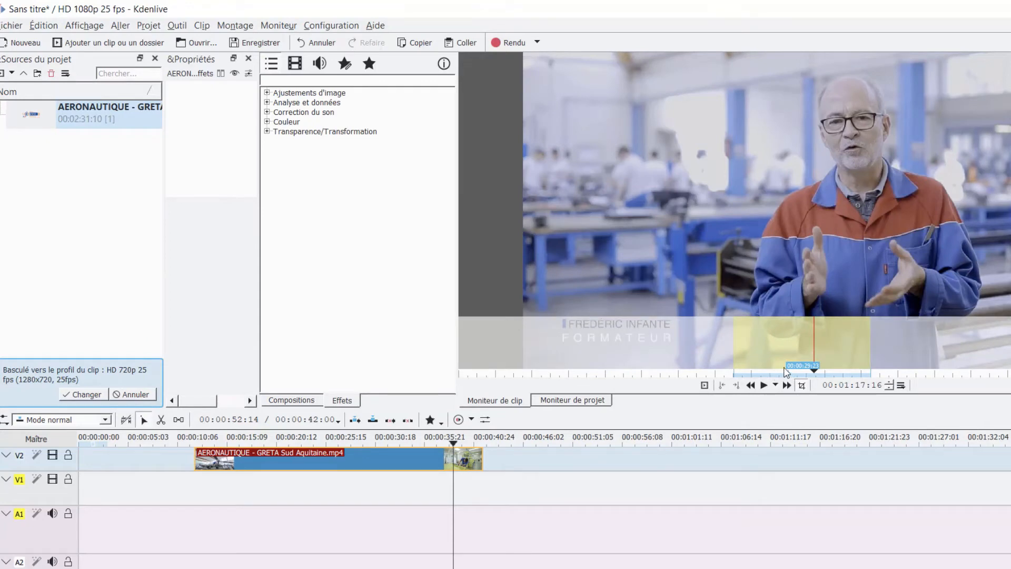
{"action": "left_click", "coordinate": [764, 385]}
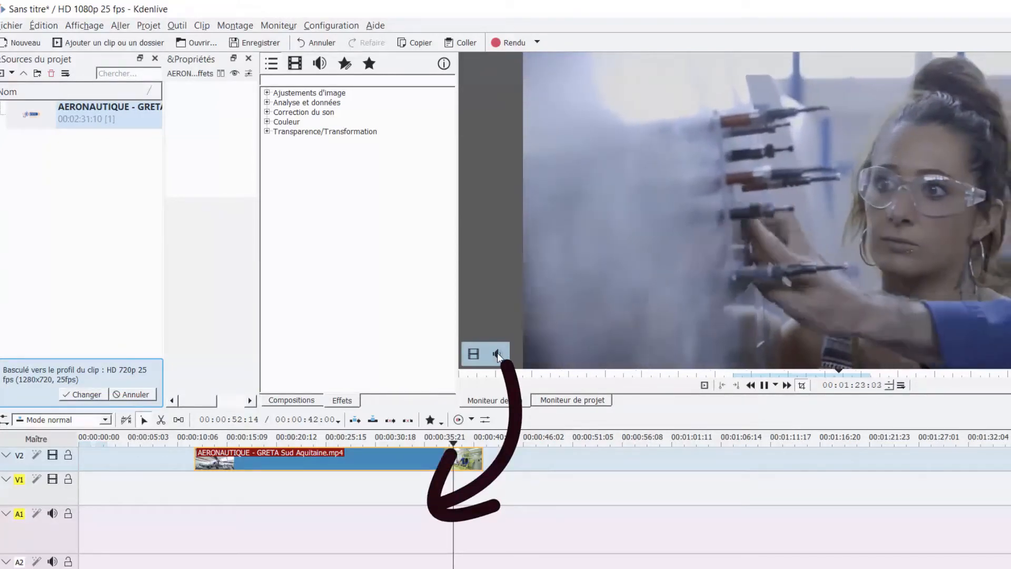
{"action": "left_click_drag", "start_coordinate": [497, 352], "coordinate": [195, 532]}
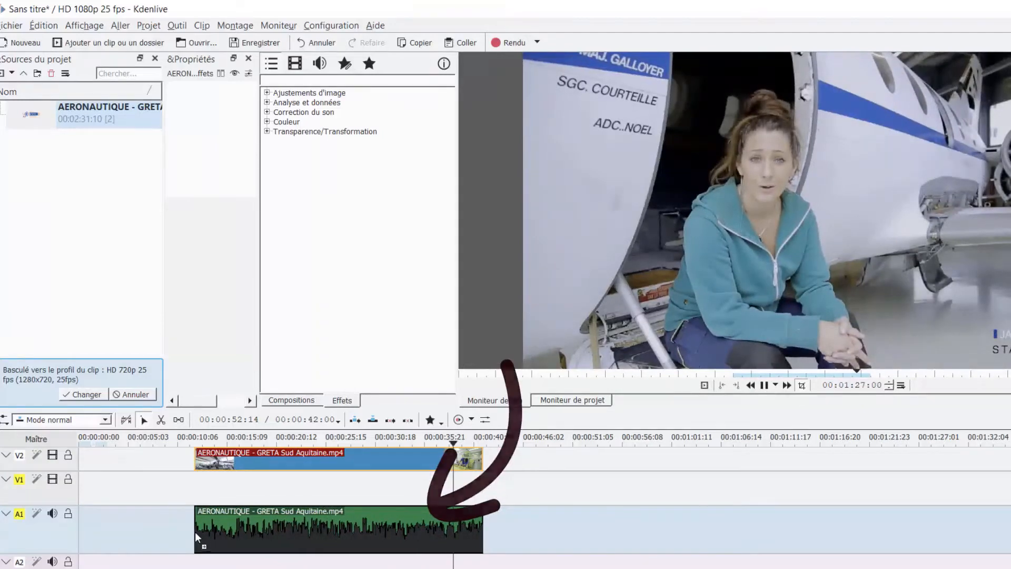
Step: Delete the image clip on track V2 and the audio clip on track A1
{"action": "left_click", "coordinate": [256, 454]}
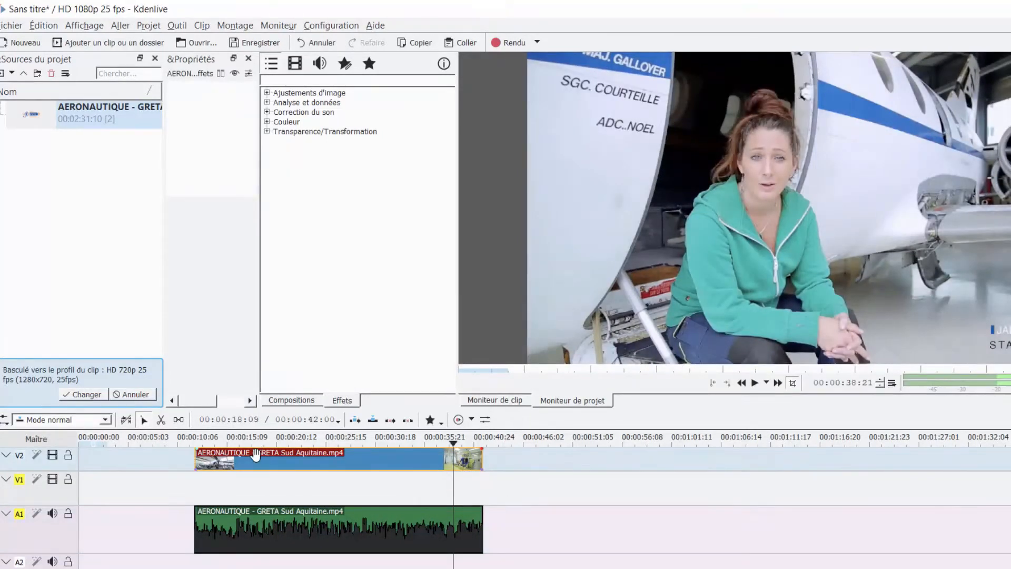
{"action": "key", "text": "Delete"}
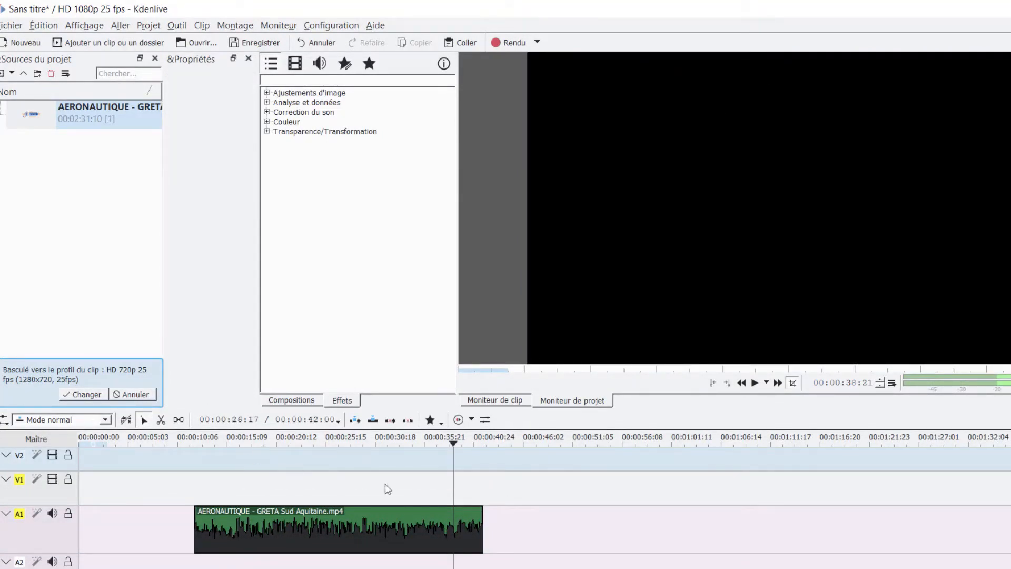
{"action": "left_click", "coordinate": [405, 528]}
{"action": "key", "text": "Delete"}
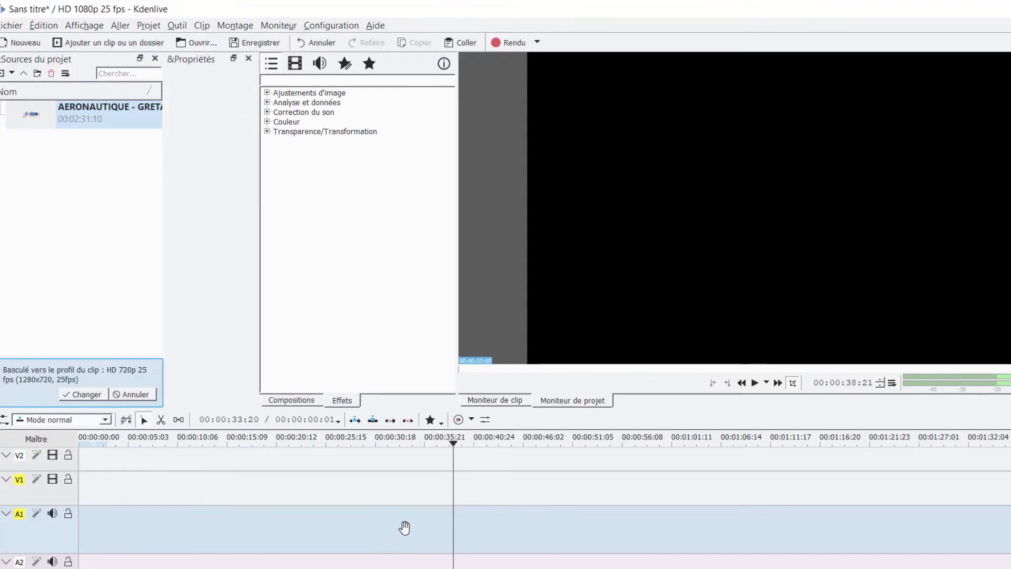
Step: Place the zone marked in the clip monitor, with both image and sound, on tracks V1 and A1, starting at about 6 seconds
{"action": "left_click", "coordinate": [495, 403]}
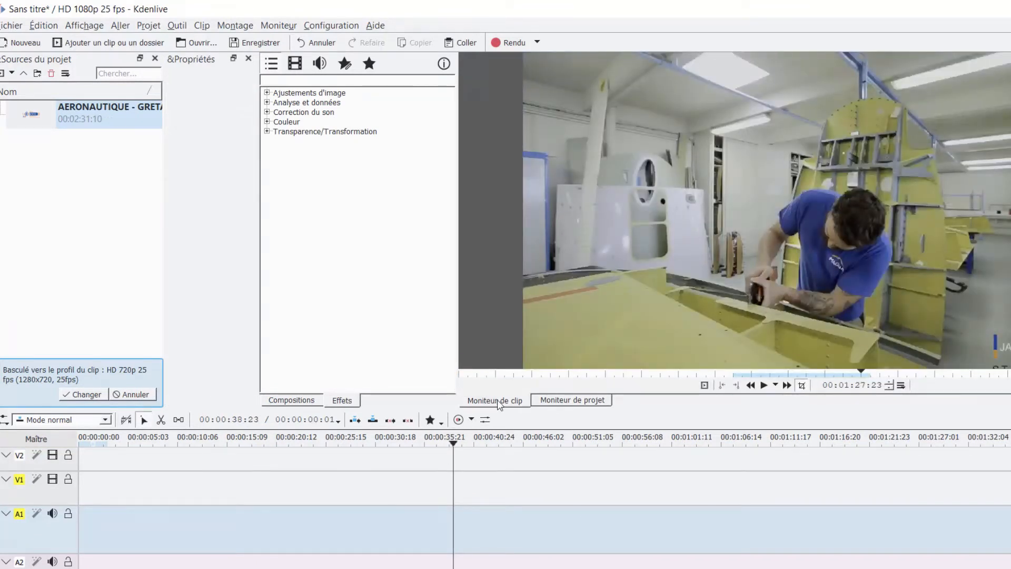
{"action": "mouse_move", "coordinate": [733, 375]}
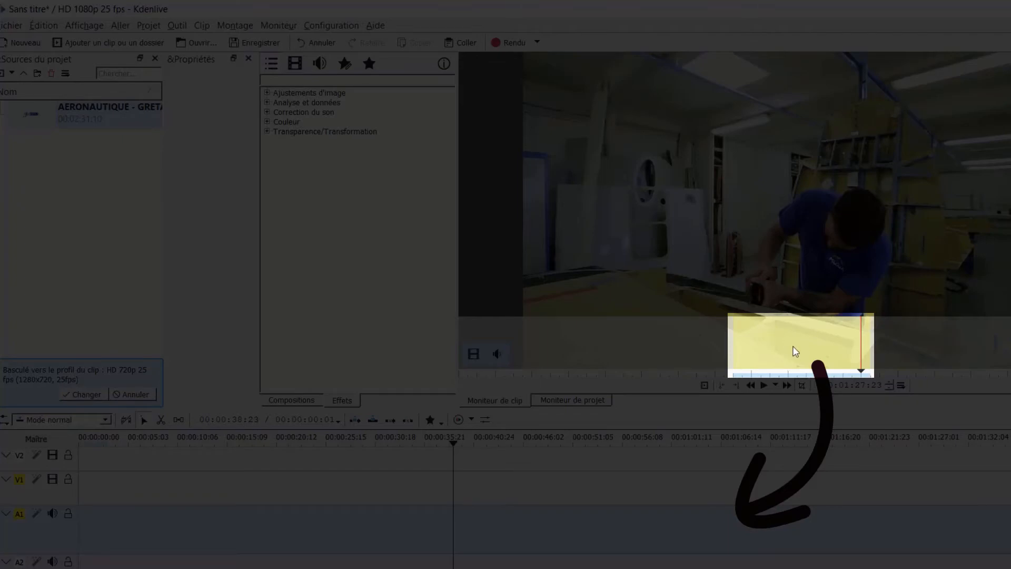
{"action": "left_click_drag", "start_coordinate": [791, 351], "coordinate": [137, 500]}
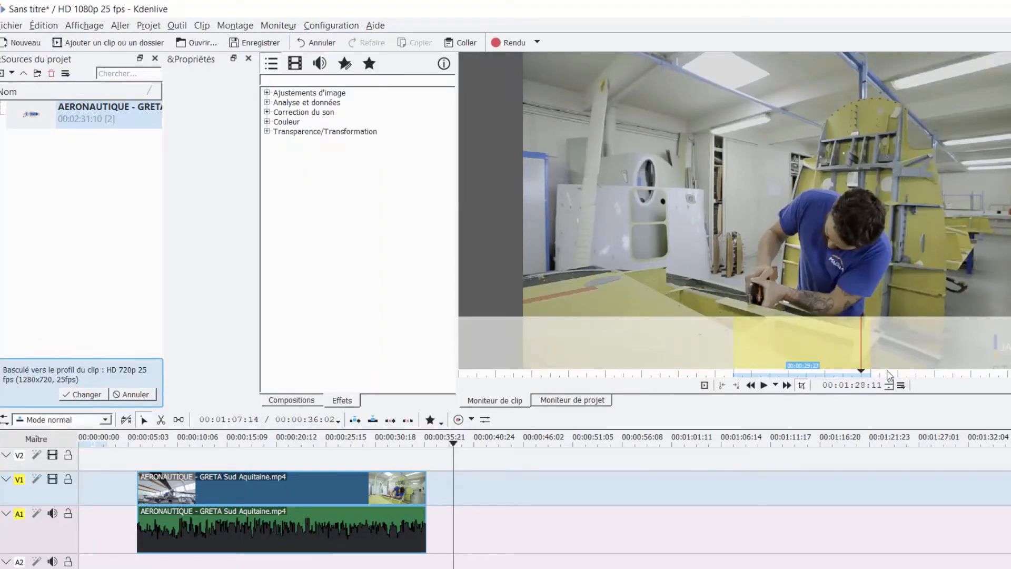
Step: Move the clip monitor position to 00:02:00:00 and set the zone start there
{"action": "left_click", "coordinate": [905, 374]}
{"action": "left_click_drag", "start_coordinate": [918, 375], "coordinate": [994, 375]}
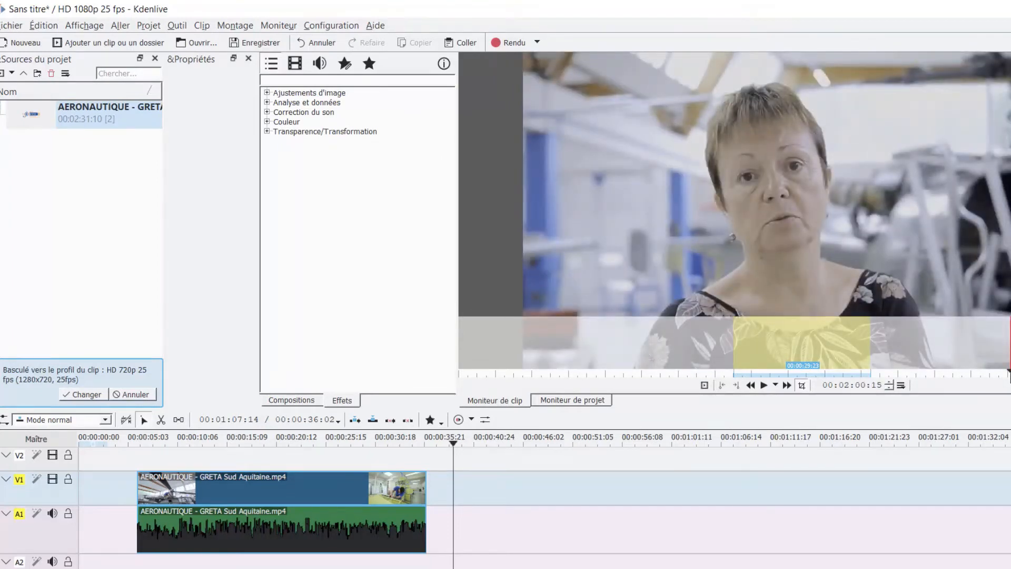
{"action": "left_click", "coordinate": [889, 389]}
{"action": "left_click", "coordinate": [889, 389]}
{"action": "left_click", "coordinate": [889, 389]}
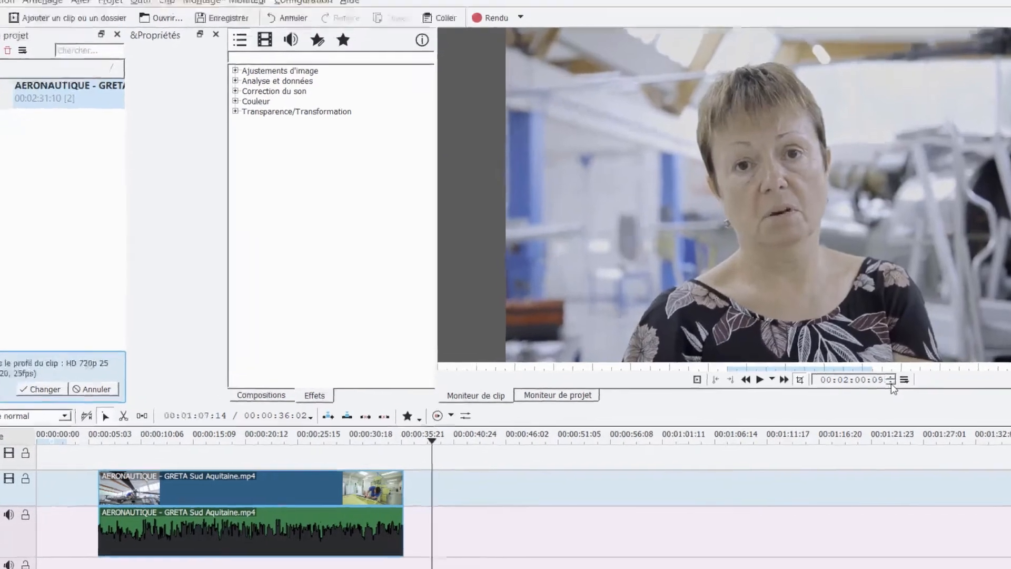
{"action": "left_click", "coordinate": [891, 382]}
{"action": "left_click", "coordinate": [891, 382]}
{"action": "left_click", "coordinate": [890, 382]}
{"action": "left_click", "coordinate": [891, 382]}
{"action": "left_click", "coordinate": [891, 383]}
{"action": "left_click", "coordinate": [890, 383]}
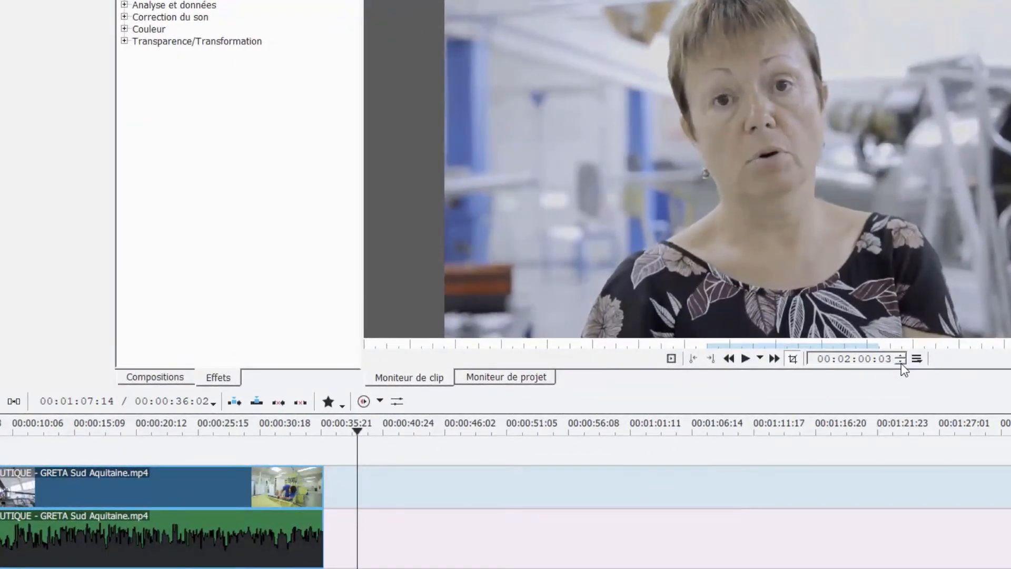
{"action": "left_click", "coordinate": [901, 361]}
{"action": "left_click", "coordinate": [901, 361]}
{"action": "left_click", "coordinate": [901, 361]}
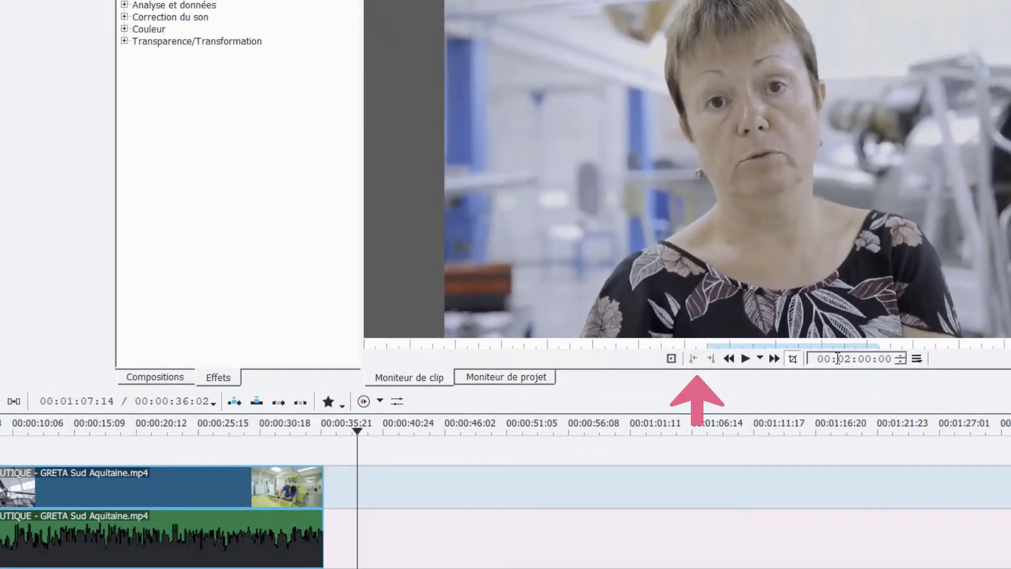
{"action": "left_click", "coordinate": [694, 360]}
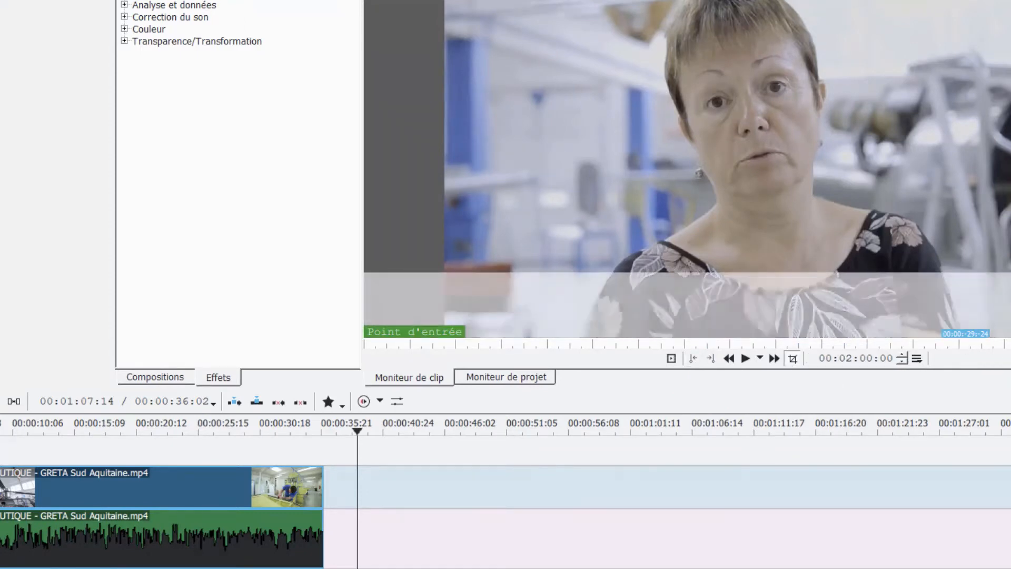
Step: Play on through the source video in the clip monitor and set the zone end at 00:02:23:11
{"action": "key", "text": "l"}
{"action": "key", "text": "l"}
{"action": "key", "text": "l"}
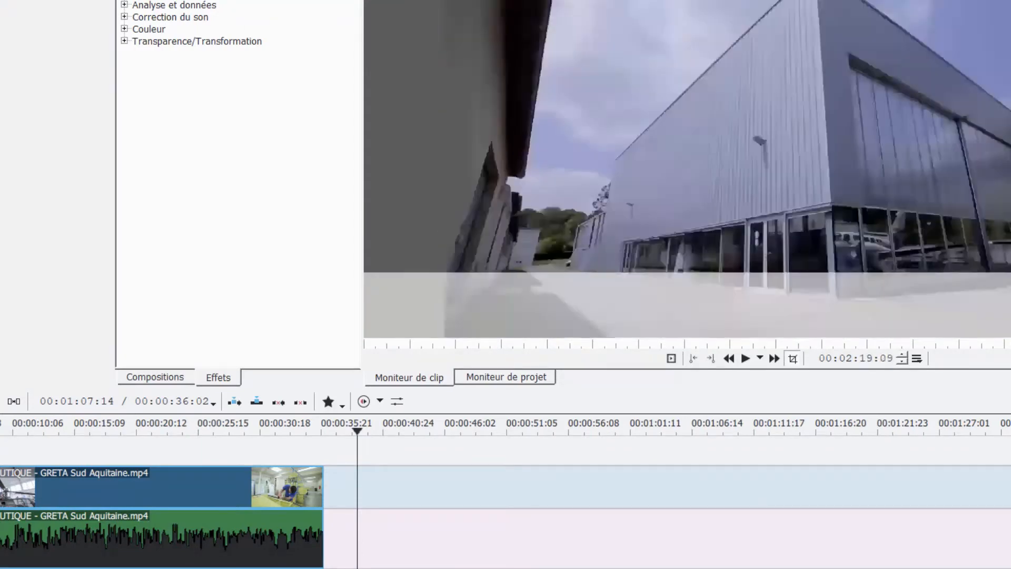
{"action": "key", "text": "j"}
{"action": "key", "text": "j"}
{"action": "key", "text": "j"}
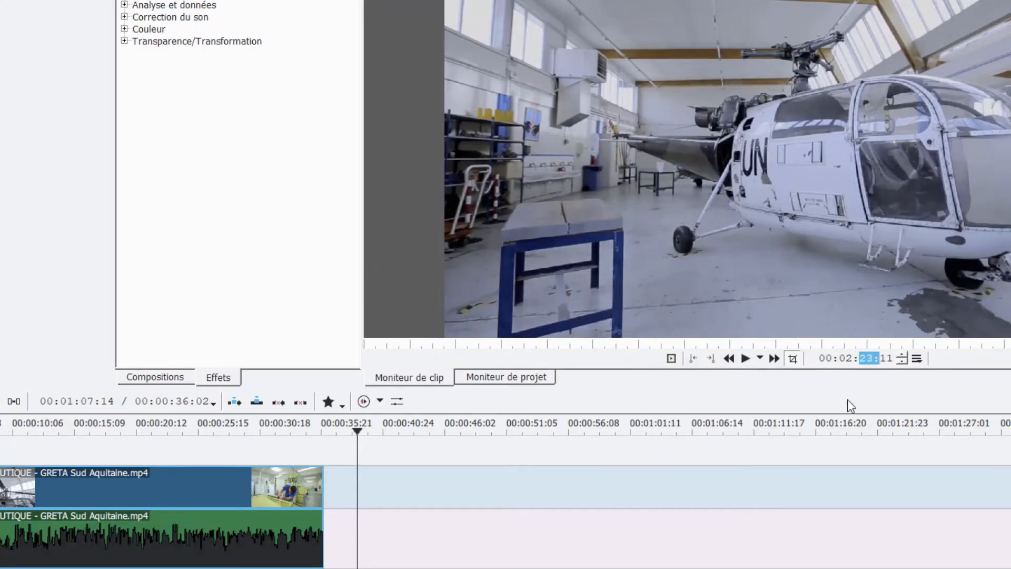
{"action": "type", "text": "0000"}
{"action": "left_click", "coordinate": [711, 359]}
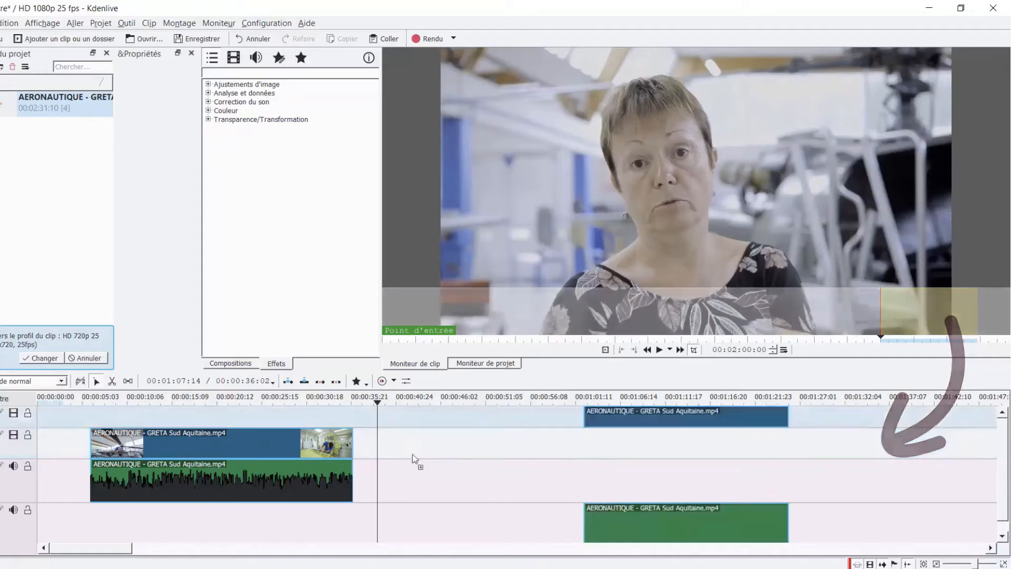
Step: Place the newly marked zone with image and sound on tracks V1 and A1, directly after the first clip
{"action": "left_click_drag", "start_coordinate": [412, 454], "coordinate": [354, 460]}
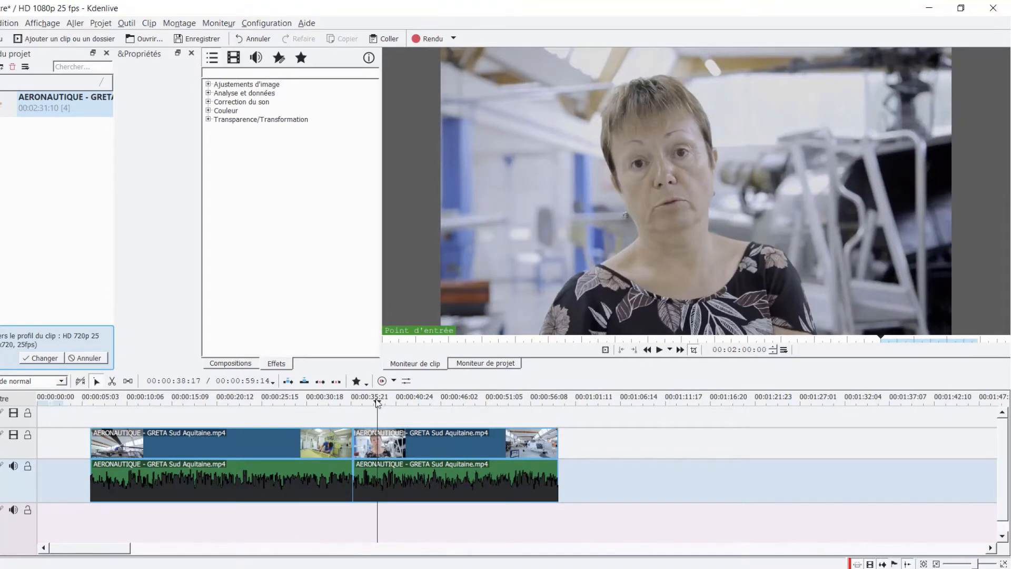
{"action": "left_click", "coordinate": [504, 472]}
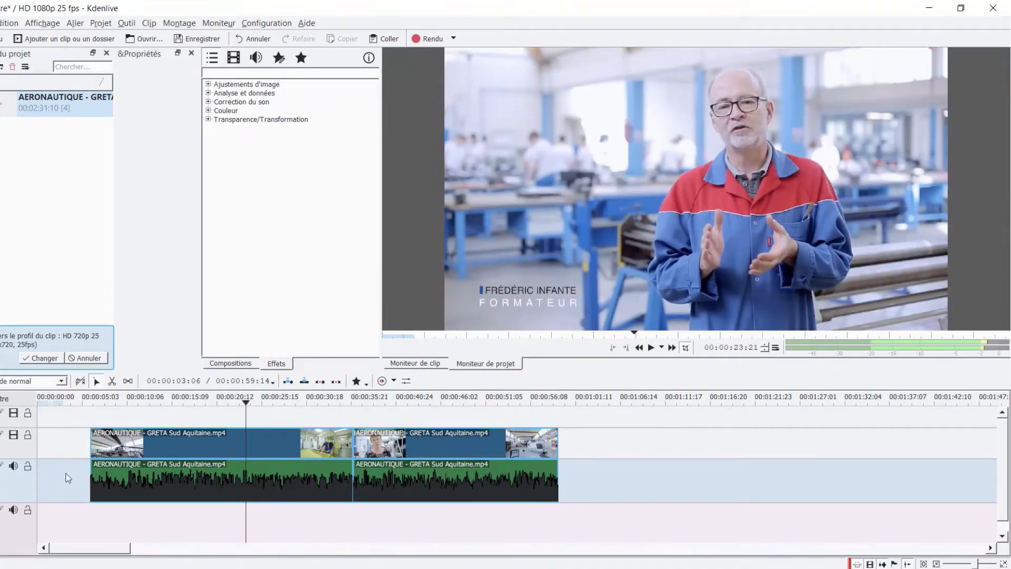
Step: Add the logo_greta-cfa_aquitaine image to the project sources and place it at the start of track V2
{"action": "left_click", "coordinate": [79, 41]}
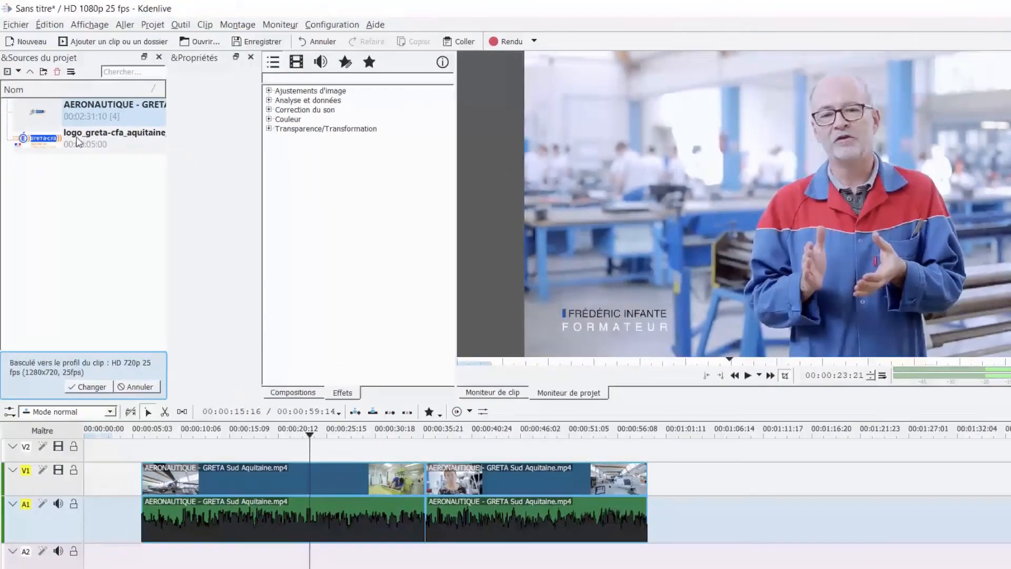
{"action": "mouse_move", "coordinate": [78, 142]}
{"action": "left_mouse_down"}
{"action": "mouse_move", "coordinate": [85, 284]}
{"action": "mouse_move", "coordinate": [119, 438]}
{"action": "mouse_move", "coordinate": [112, 500]}
{"action": "mouse_move", "coordinate": [97, 451]}
{"action": "left_mouse_up"}
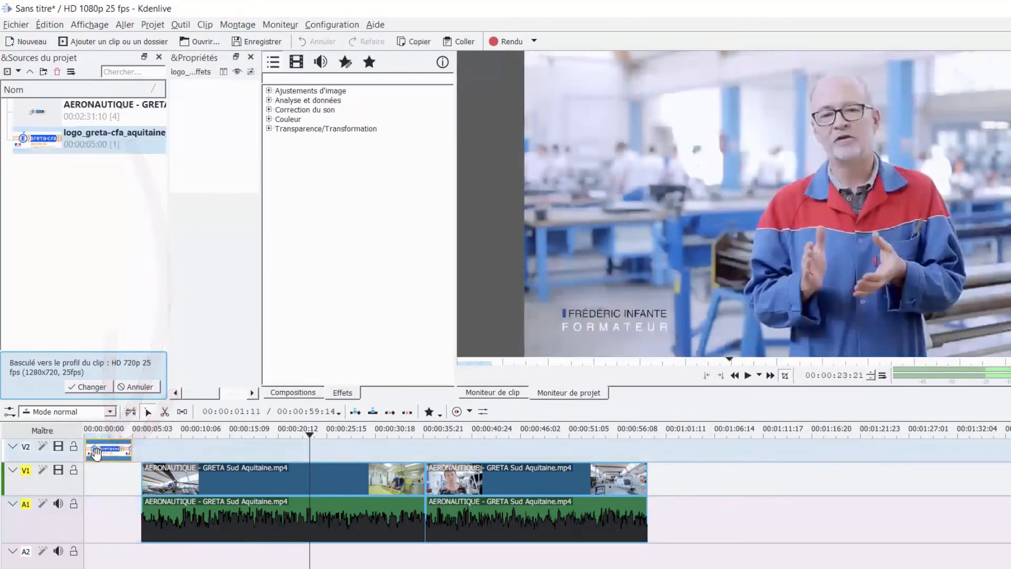
Step: Shift both V1/A1 clips earlier to follow the logo without gaps, and preview the timeline from the start
{"action": "left_click_drag", "start_coordinate": [275, 489], "coordinate": [266, 489]}
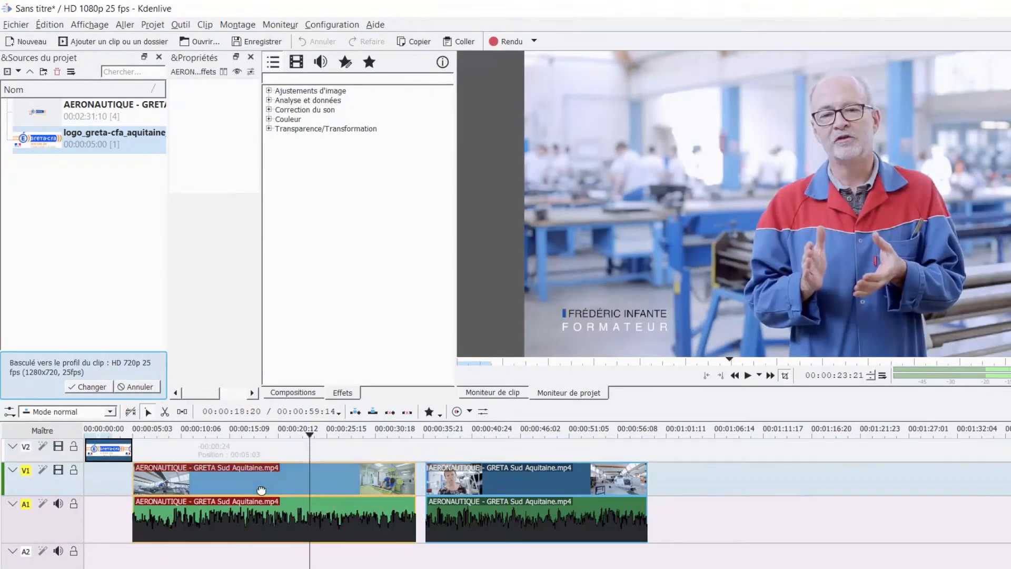
{"action": "left_click_drag", "start_coordinate": [460, 493], "coordinate": [451, 492]}
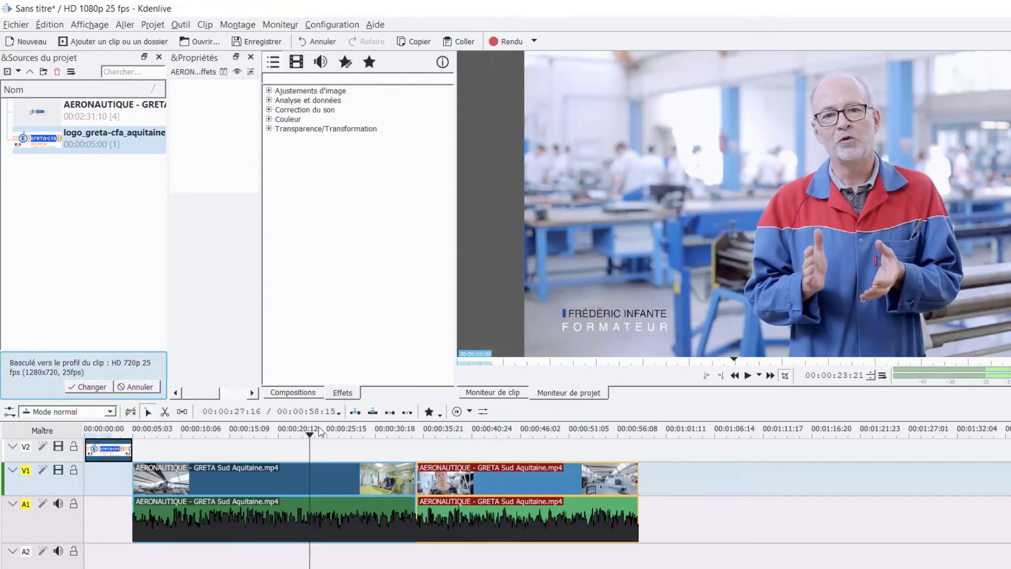
{"action": "key", "text": "Home"}
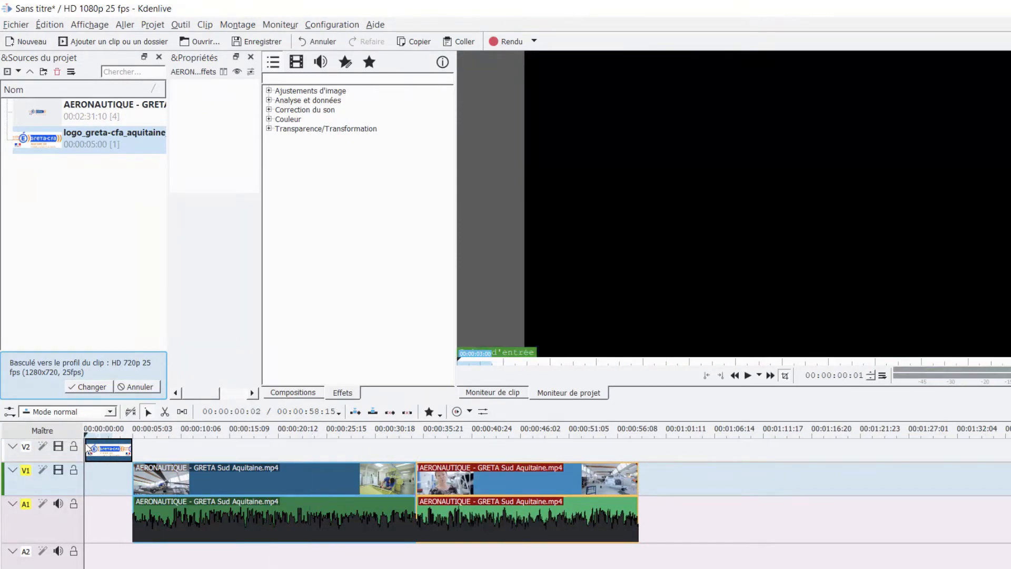
{"action": "left_click_drag", "start_coordinate": [86, 443], "coordinate": [368, 455]}
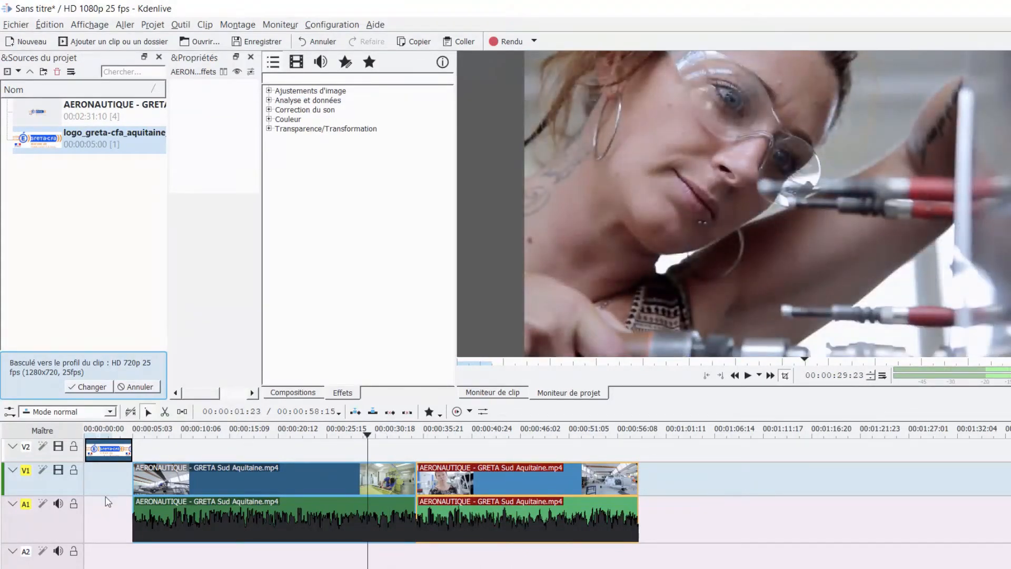
Step: Add the gearsofsteel.mp3 music file to the project sources and place it at the start of track A2
{"action": "left_click", "coordinate": [116, 40]}
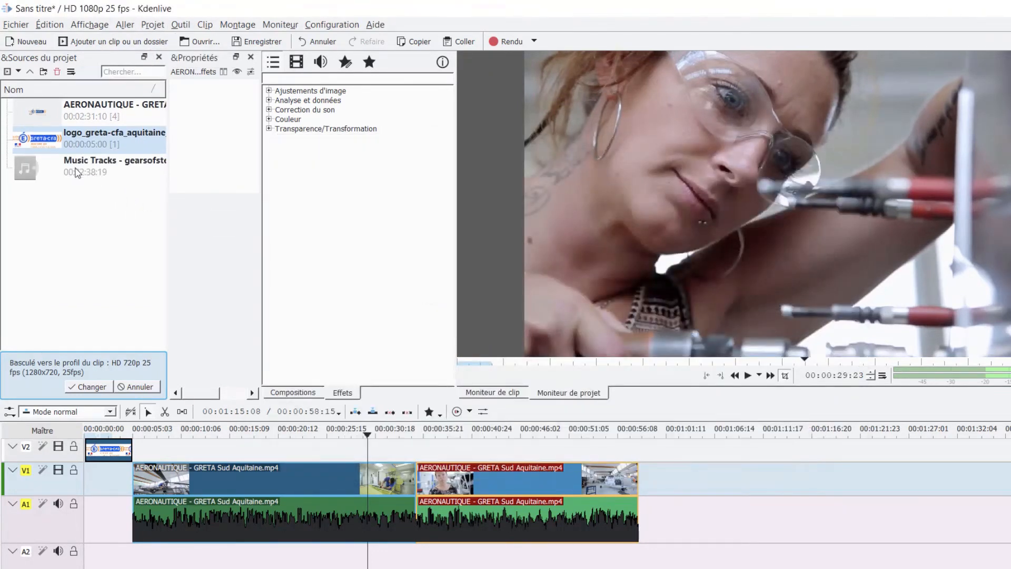
{"action": "mouse_move", "coordinate": [67, 176]}
{"action": "left_mouse_down"}
{"action": "mouse_move", "coordinate": [100, 524]}
{"action": "mouse_move", "coordinate": [89, 551]}
{"action": "left_mouse_up"}
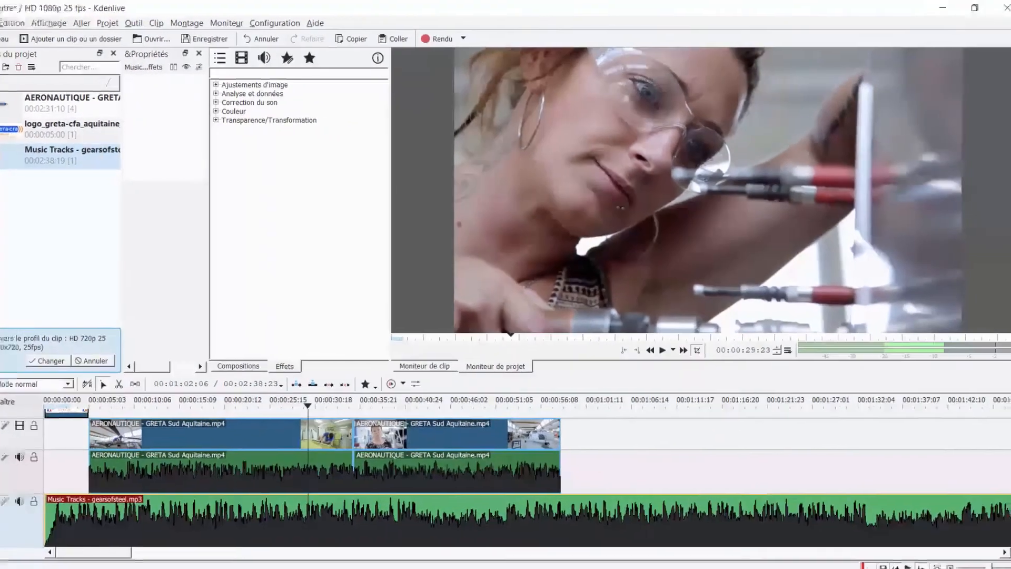
{"action": "left_click", "coordinate": [983, 567]}
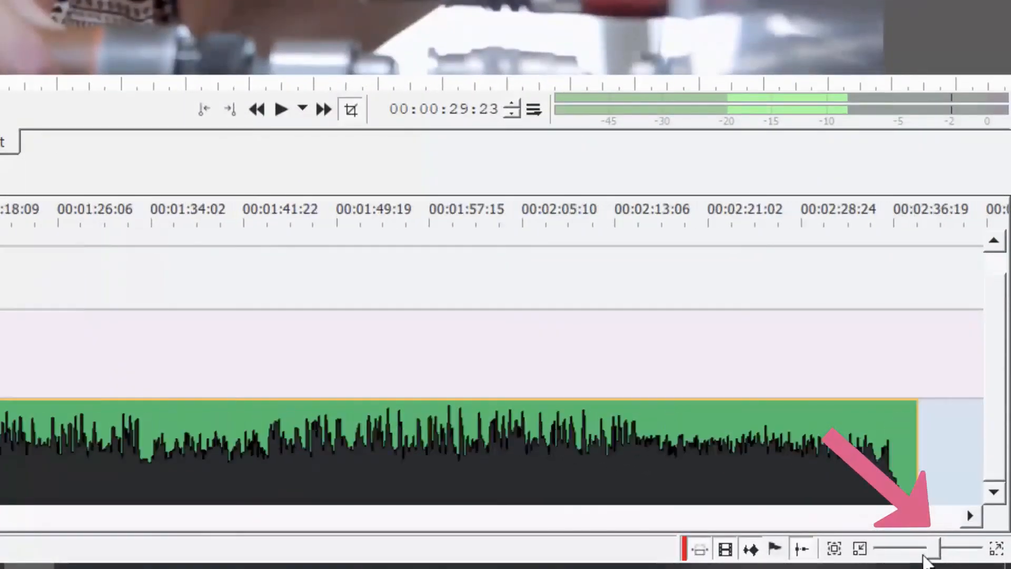
{"action": "left_click", "coordinate": [926, 561]}
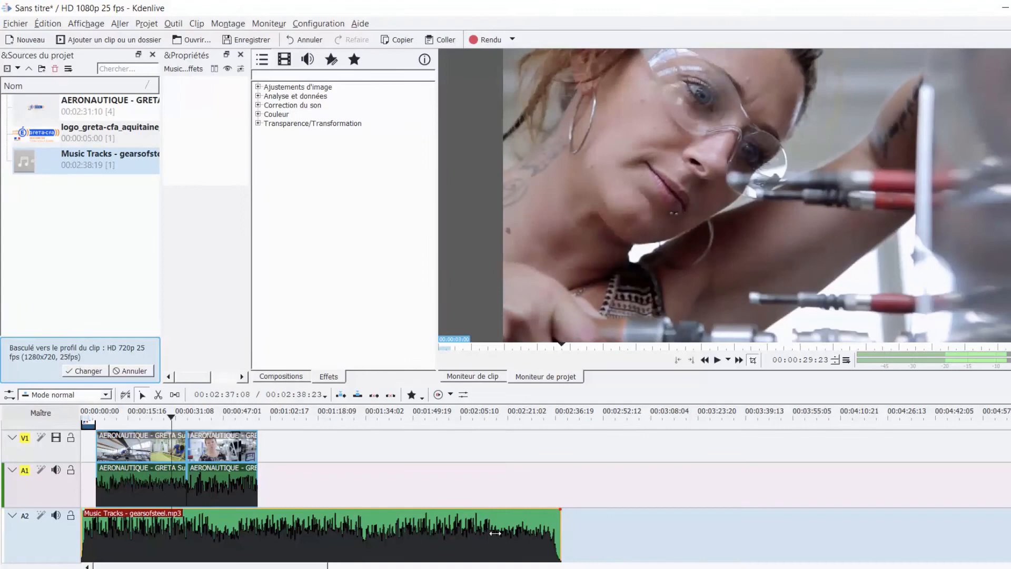
Step: Shorten the music clip on track A2 so that it ends together with the logo
{"action": "left_click_drag", "start_coordinate": [497, 524], "coordinate": [55, 524]}
{"action": "left_click_drag", "start_coordinate": [161, 533], "coordinate": [97, 524]}
{"action": "left_click", "coordinate": [396, 441]}
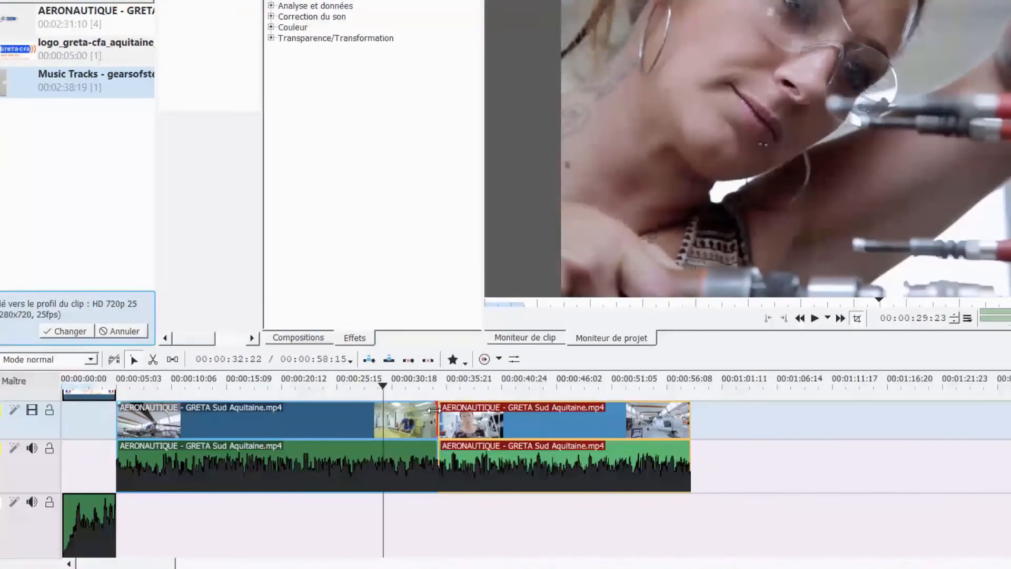
Step: Add a fade-out to the end of the first V1 clip and of the music clip, and scrub the timeline to preview them
{"action": "left_click_drag", "start_coordinate": [434, 409], "coordinate": [379, 432]}
{"action": "left_click", "coordinate": [349, 390]}
{"action": "left_click_drag", "start_coordinate": [351, 390], "coordinate": [442, 394]}
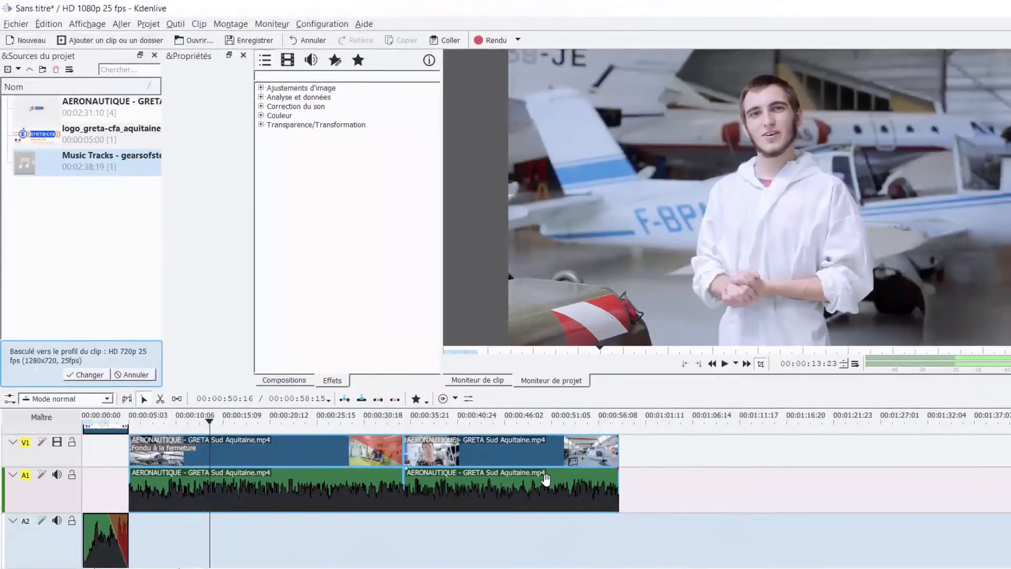
Step: Swap the two V1/A1 clips so the one with the fade-out comes second, and start the pair right after the logo
{"action": "left_click_drag", "start_coordinate": [543, 498], "coordinate": [560, 483]}
{"action": "left_click_drag", "start_coordinate": [367, 489], "coordinate": [375, 489]}
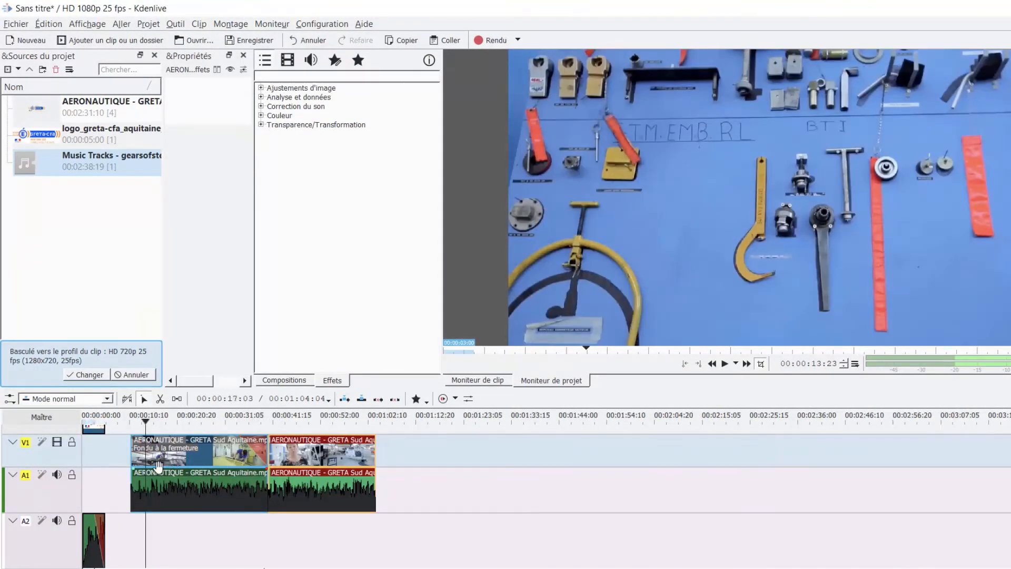
{"action": "left_click_drag", "start_coordinate": [159, 465], "coordinate": [415, 474]}
{"action": "left_click_drag", "start_coordinate": [348, 451], "coordinate": [230, 449]}
{"action": "left_click_drag", "start_coordinate": [416, 490], "coordinate": [288, 490]}
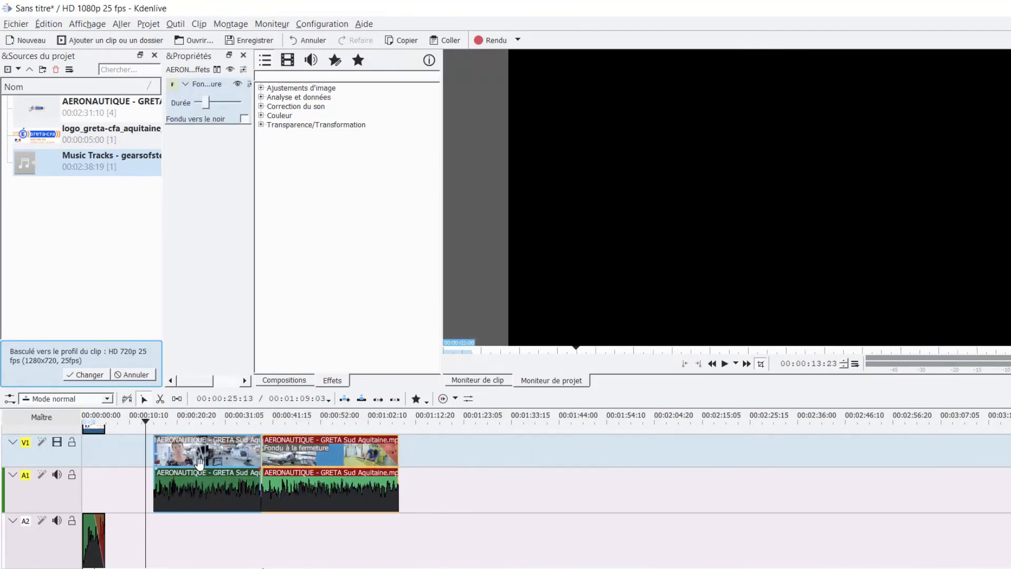
{"action": "left_click_drag", "start_coordinate": [200, 463], "coordinate": [84, 426]}
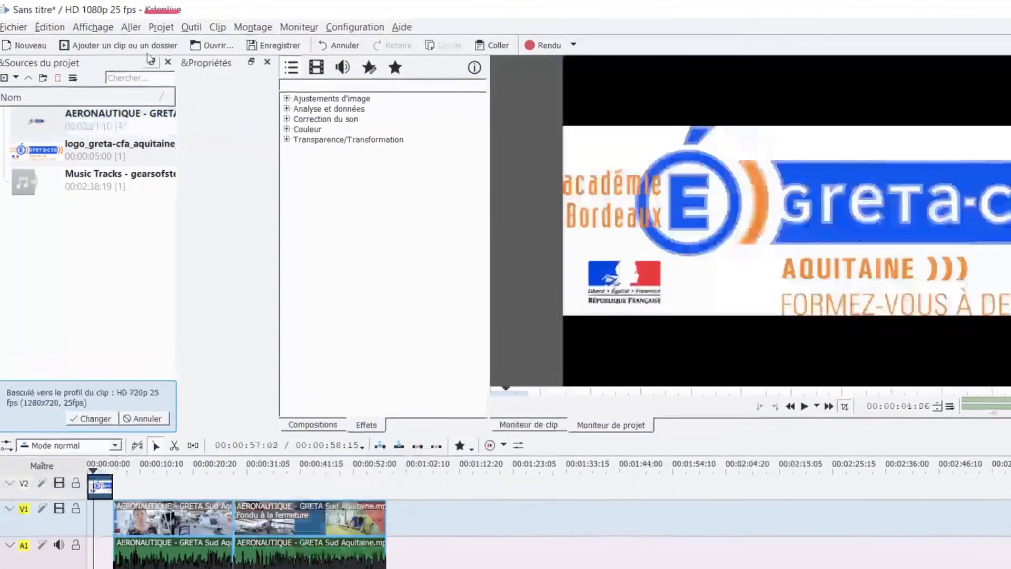
Step: Add a title clip from the simple-scroll.kdenlivetitle template with the text "GRETA CFA AQUITAINE", and open it in the title editor
{"action": "left_click", "coordinate": [161, 27]}
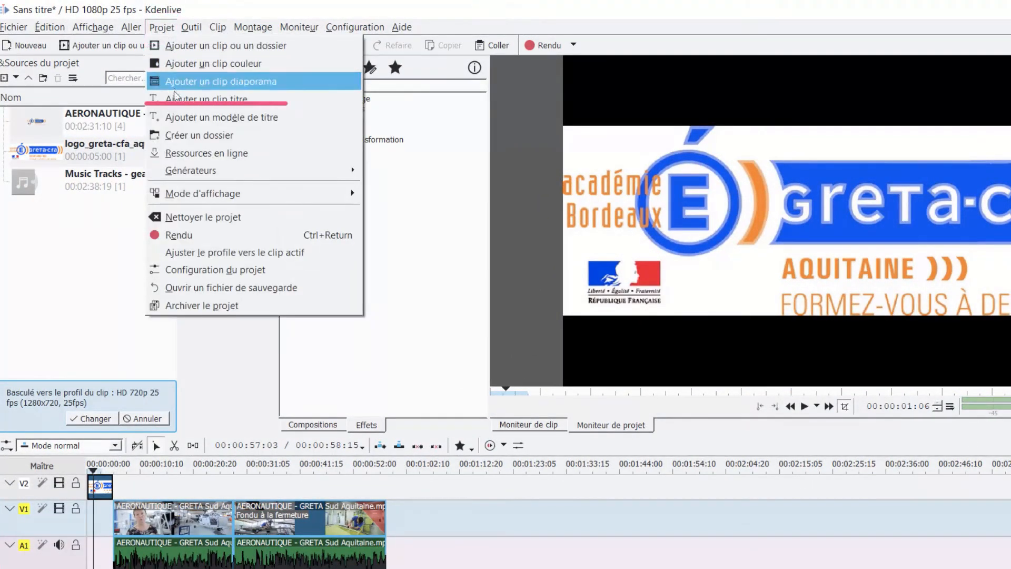
{"action": "left_click", "coordinate": [261, 117]}
{"action": "type", "text": "GRETA CFA AQUITAINE"}
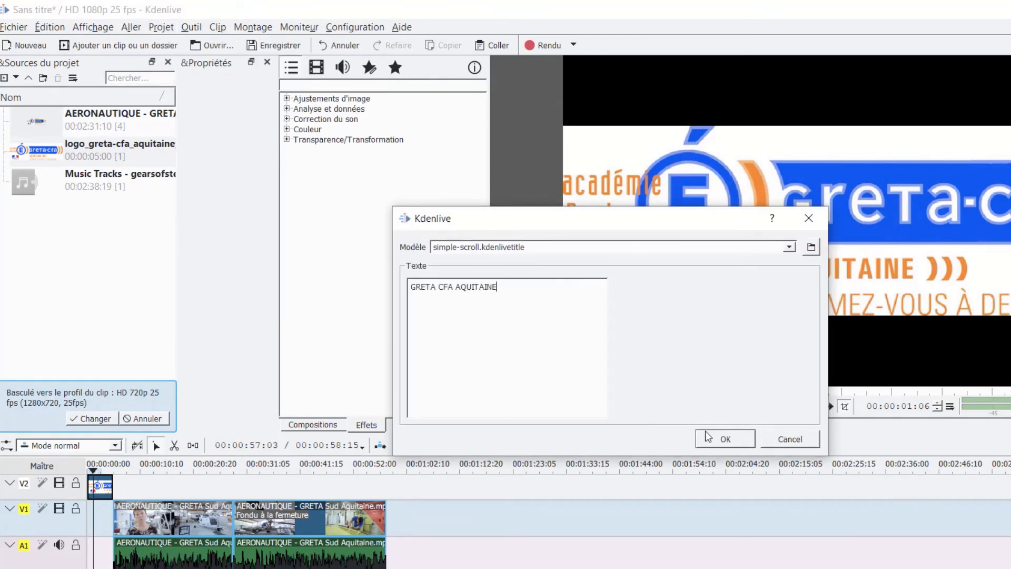
{"action": "left_click", "coordinate": [726, 438]}
{"action": "left_click", "coordinate": [58, 181]}
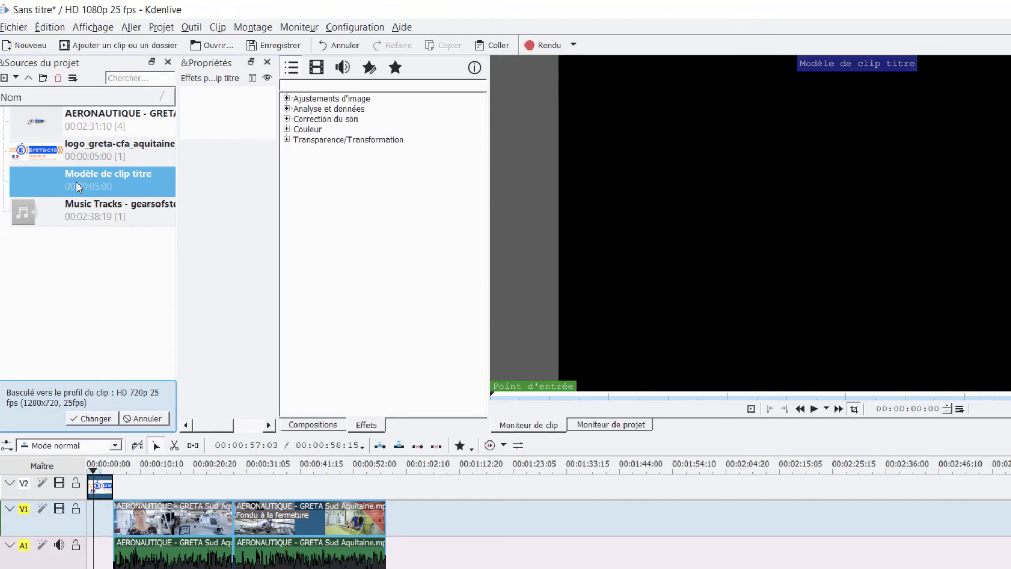
{"action": "double_click", "coordinate": [76, 181]}
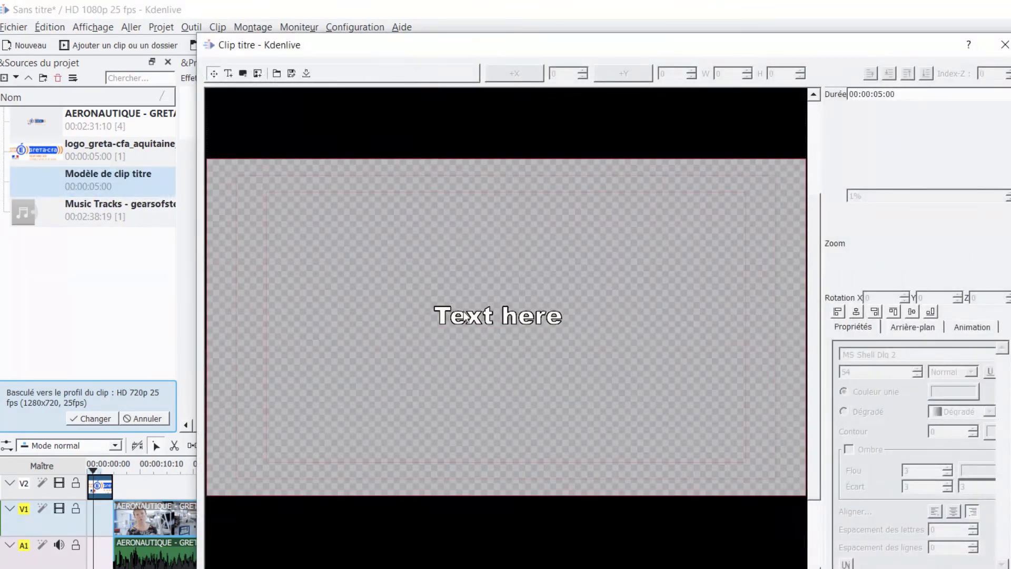
Step: Replace the placeholder text with "Merci à :", a blank line, "GRETA-CFA Aquitaine" and "Pôle R&D de La DAFPIC", and set its font size to 69
{"action": "left_click", "coordinate": [466, 319]}
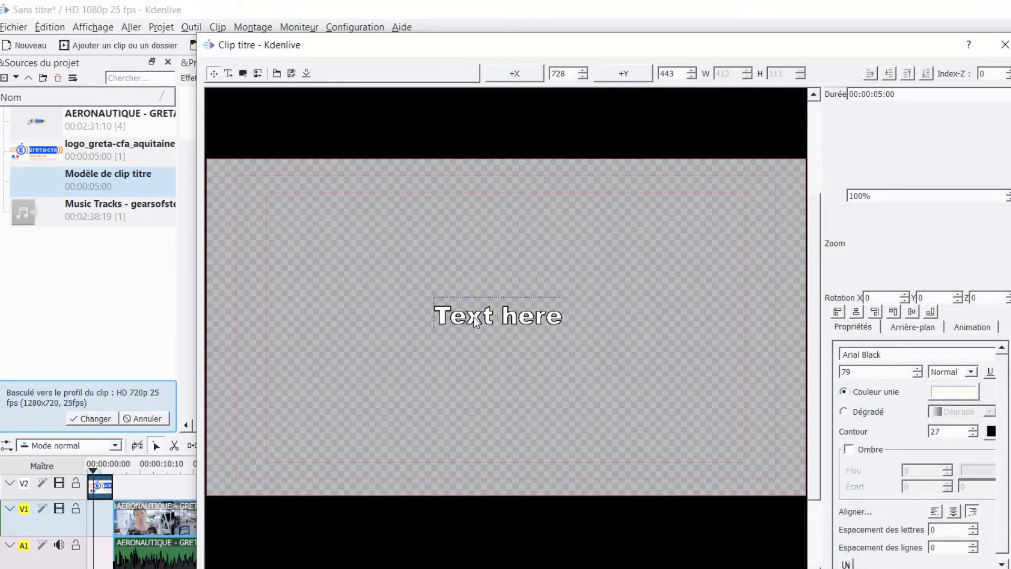
{"action": "type", "text": "Merci à :  GRETA-CFA Aquitaine Pôle R&D de La DAFPIC"}
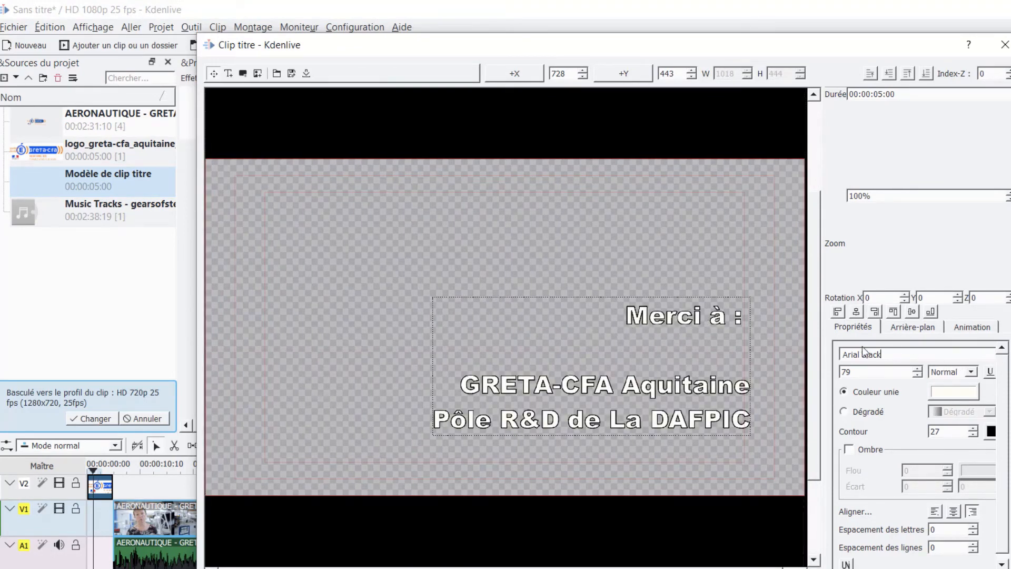
{"action": "left_click", "coordinate": [918, 369]}
{"action": "left_click", "coordinate": [918, 368]}
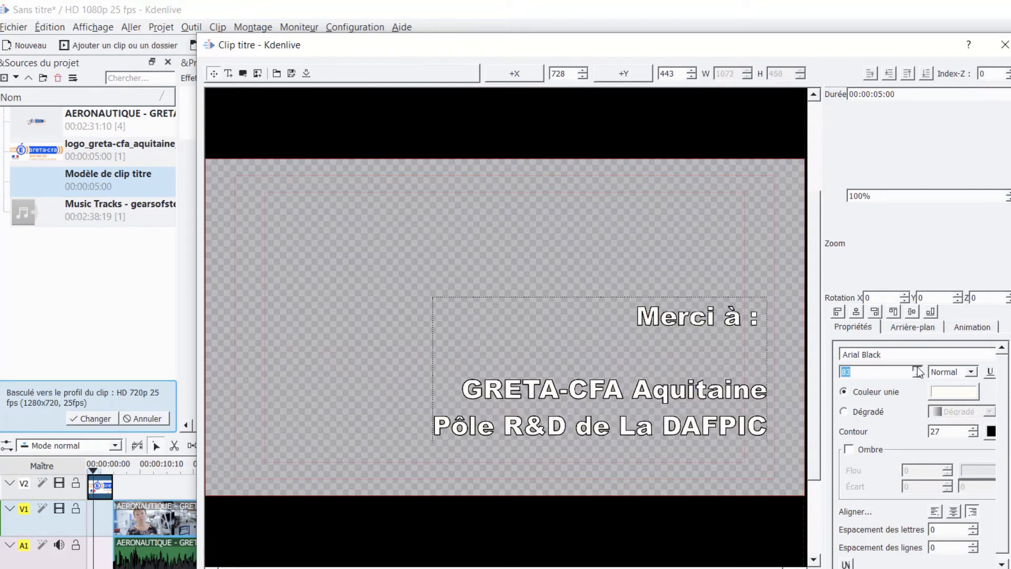
{"action": "scroll", "coordinate": [921, 376], "scroll_direction": "down", "scroll_amount": 12}
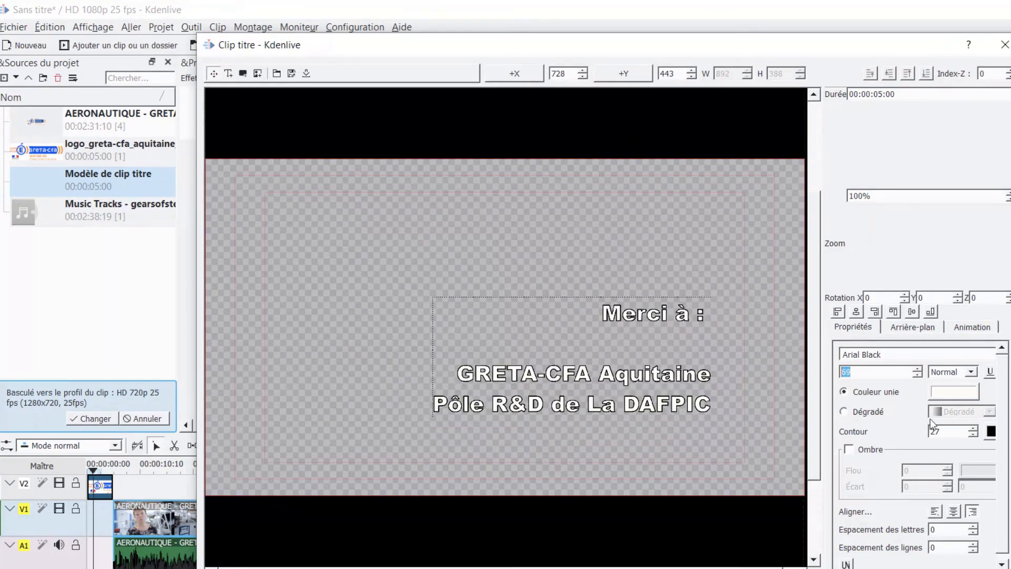
Step: Centre-align the lines of the title text and give it a solid blue colour
{"action": "left_click", "coordinate": [955, 512]}
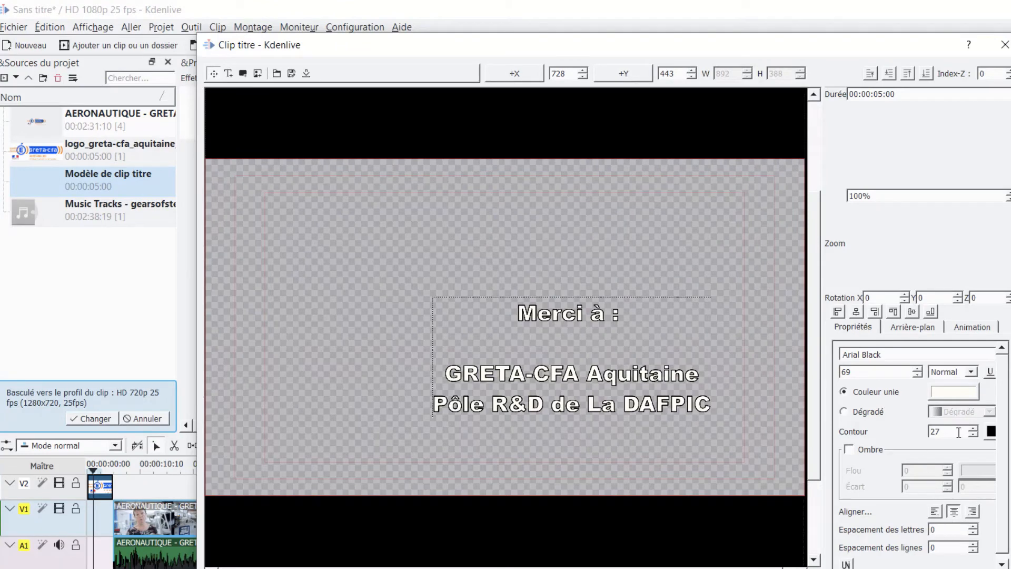
{"action": "left_click", "coordinate": [955, 392]}
{"action": "left_click", "coordinate": [650, 226]}
{"action": "left_click", "coordinate": [673, 466]}
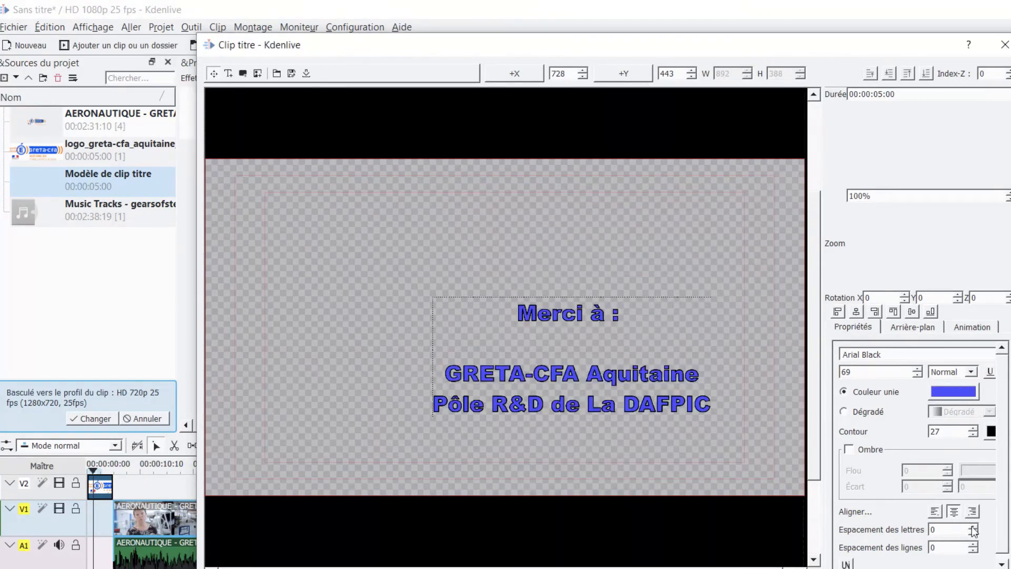
Step: Set the title text's letter spacing to 5 and its line spacing to 6
{"action": "scroll", "coordinate": [975, 528], "scroll_direction": "up", "scroll_amount": 5}
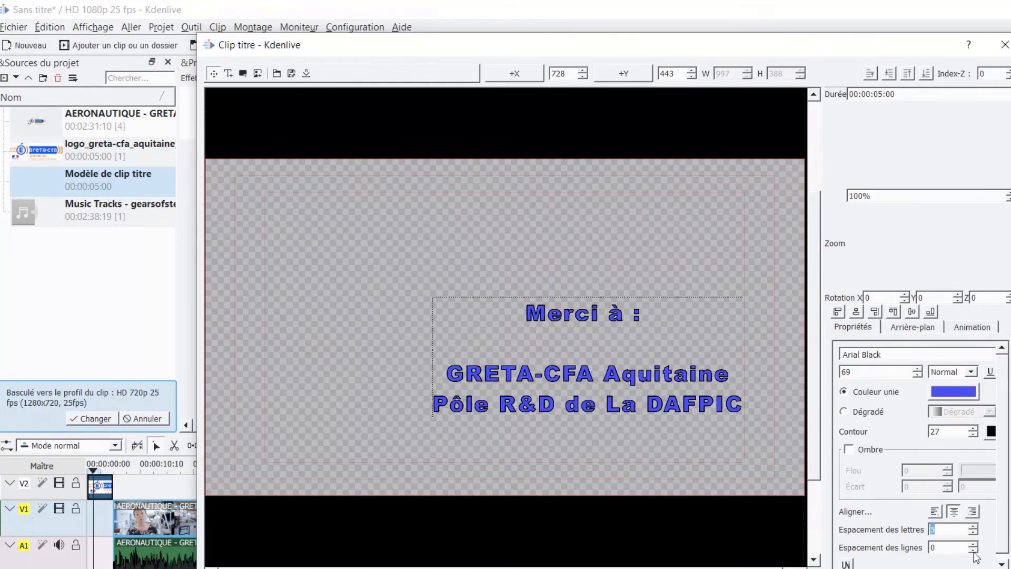
{"action": "scroll", "coordinate": [974, 548], "scroll_direction": "up", "scroll_amount": 5}
{"action": "scroll", "coordinate": [974, 549], "scroll_direction": "up", "scroll_amount": 1}
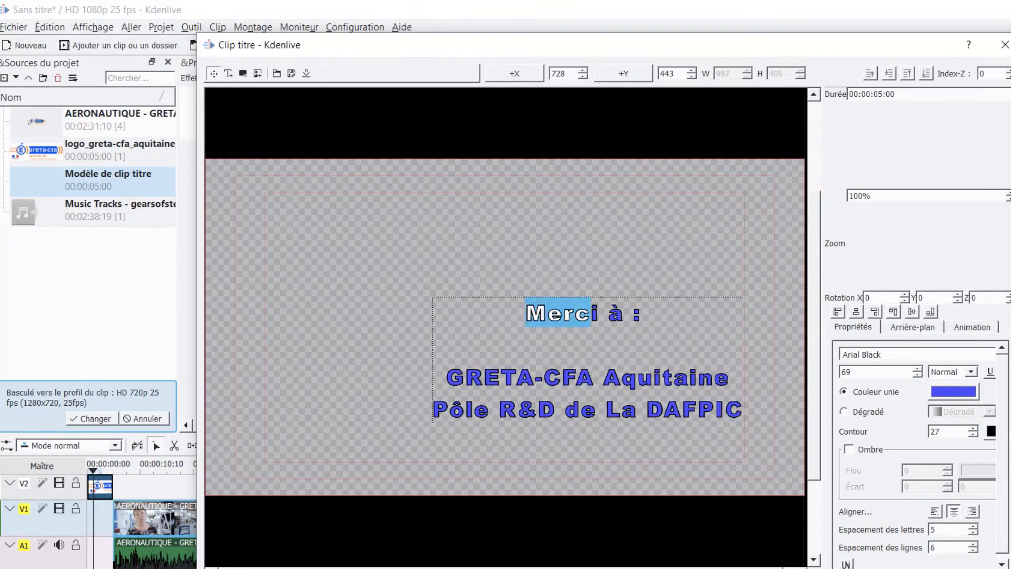
Step: Confirm the title edits and save them in the project only, not to the template file
{"action": "key", "text": "Return"}
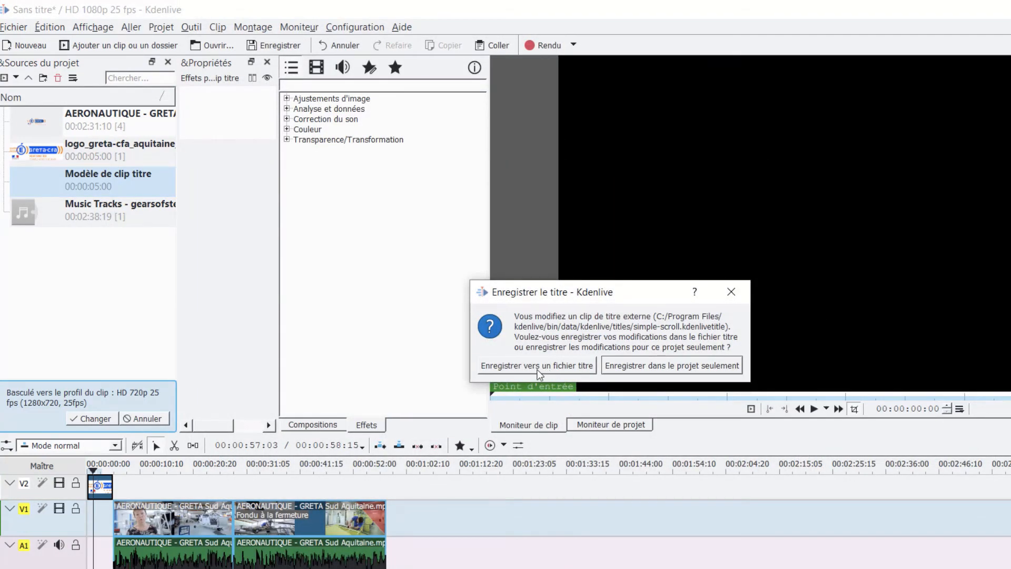
{"action": "left_click", "coordinate": [638, 373]}
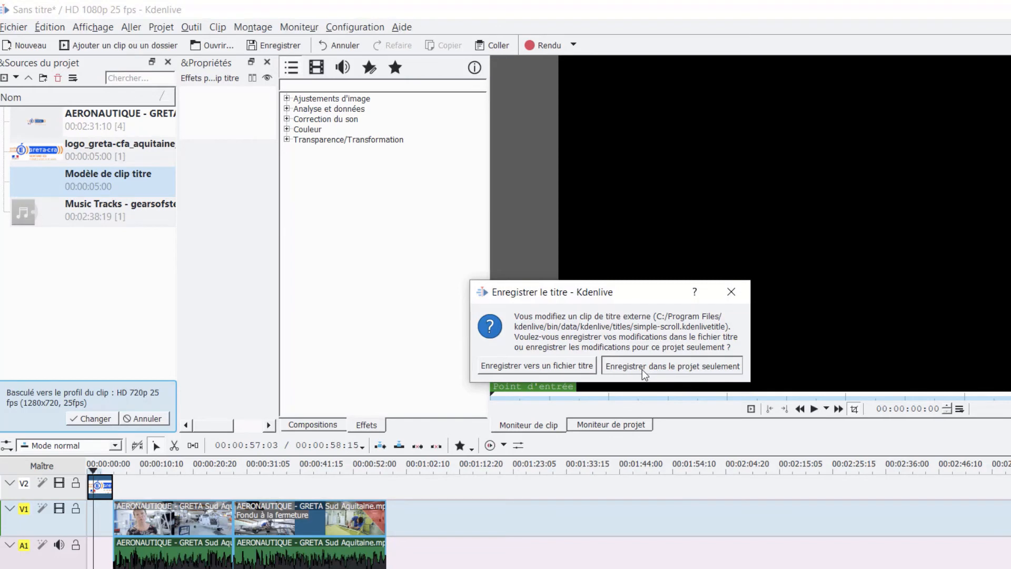
{"action": "left_click", "coordinate": [651, 366]}
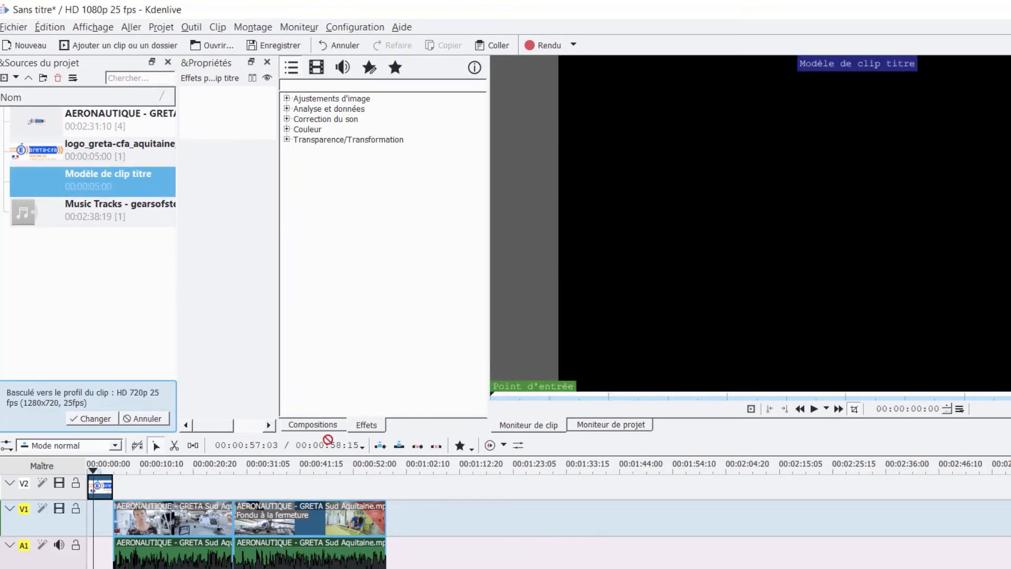
Step: Place the title clip on track V1 directly after the last video clip, and preview its scrolling text
{"action": "left_click_drag", "start_coordinate": [327, 439], "coordinate": [398, 518]}
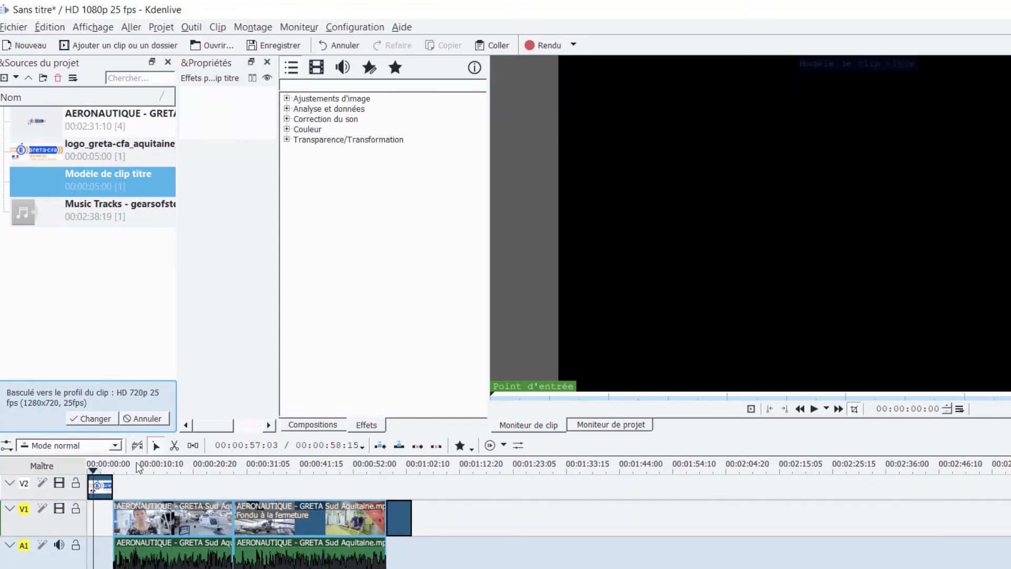
{"action": "left_click", "coordinate": [92, 467]}
{"action": "left_click_drag", "start_coordinate": [93, 466], "coordinate": [382, 487]}
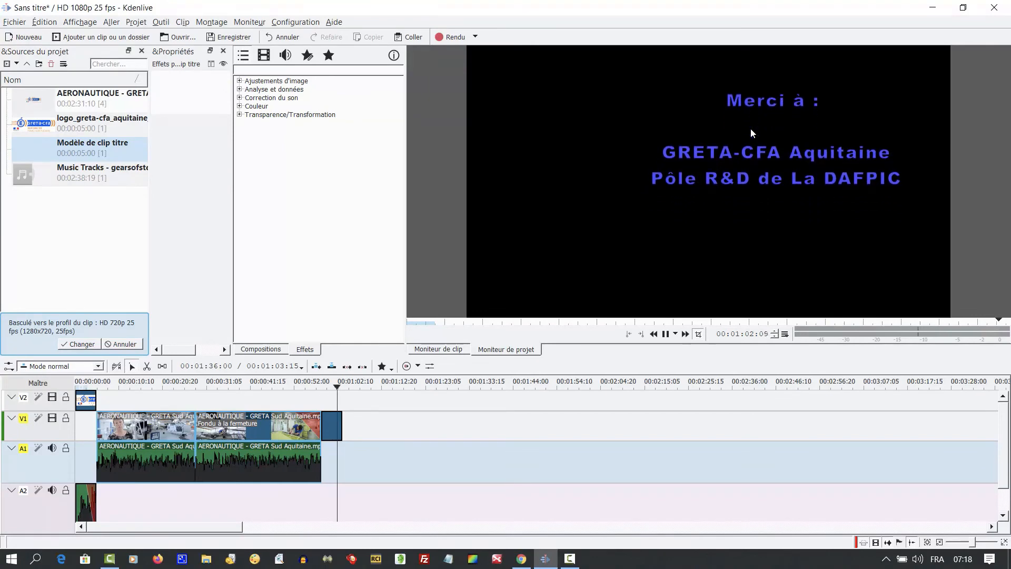
{"action": "left_click", "coordinate": [330, 390]}
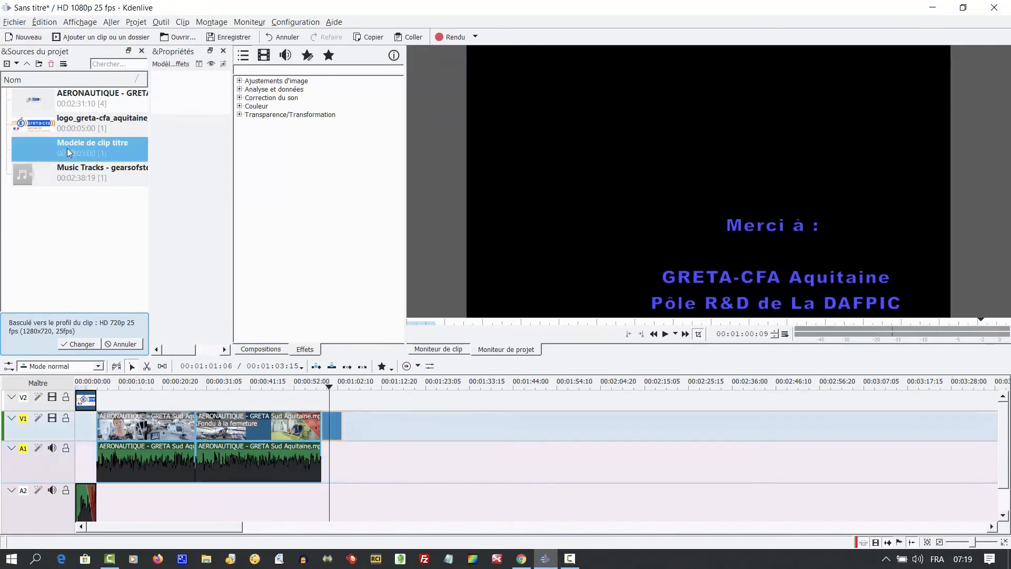
Step: Reopen the title clip for editing and move the text block to the middle of the frame, at about X 470, Y 322
{"action": "double_click", "coordinate": [67, 147]}
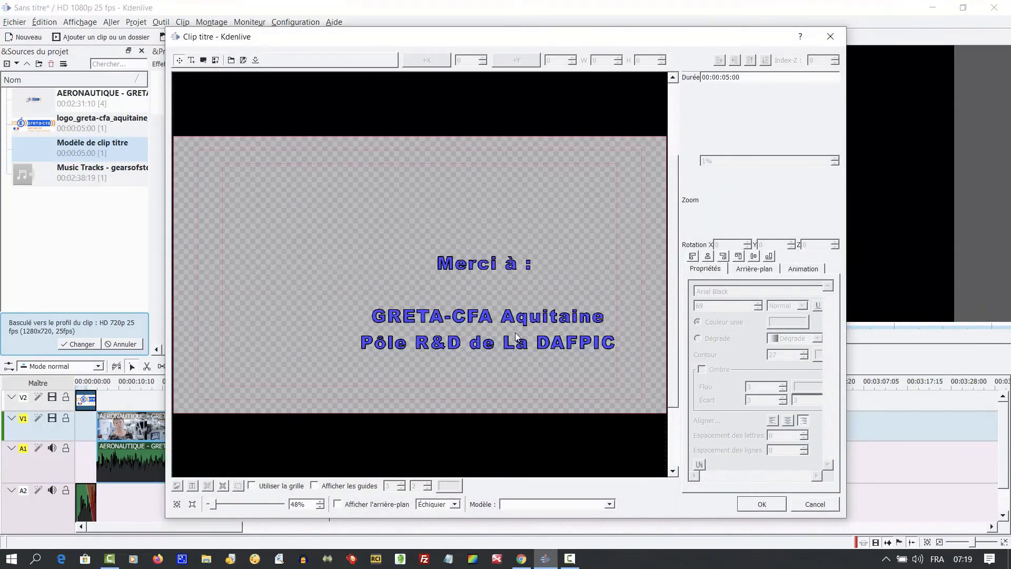
{"action": "left_click_drag", "start_coordinate": [464, 327], "coordinate": [396, 295]}
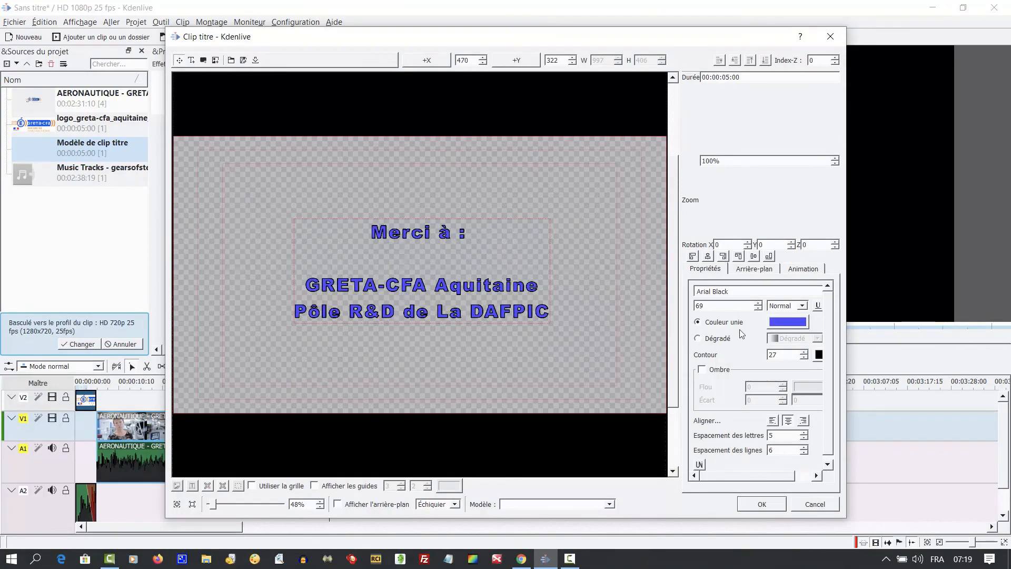
{"action": "left_click", "coordinate": [788, 321]}
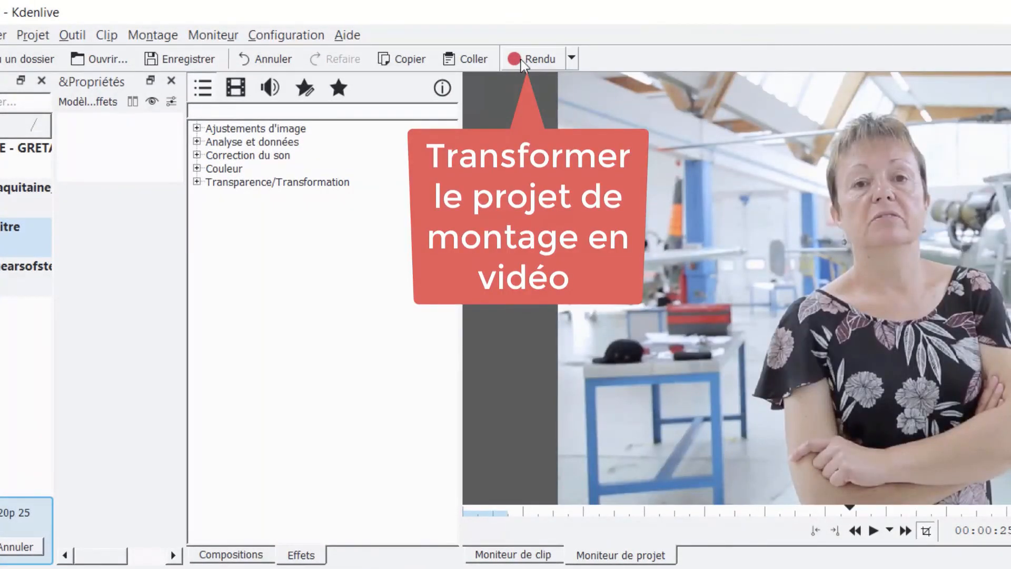
Step: Open the project's render settings and choose the MP4 (H264/AAC) format
{"action": "left_click", "coordinate": [520, 59]}
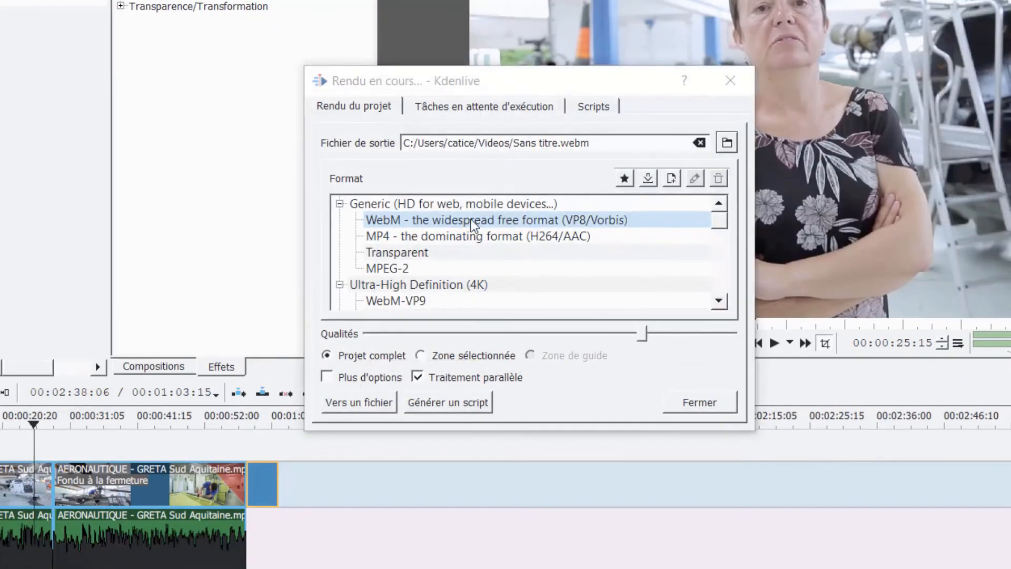
{"action": "left_click", "coordinate": [417, 237]}
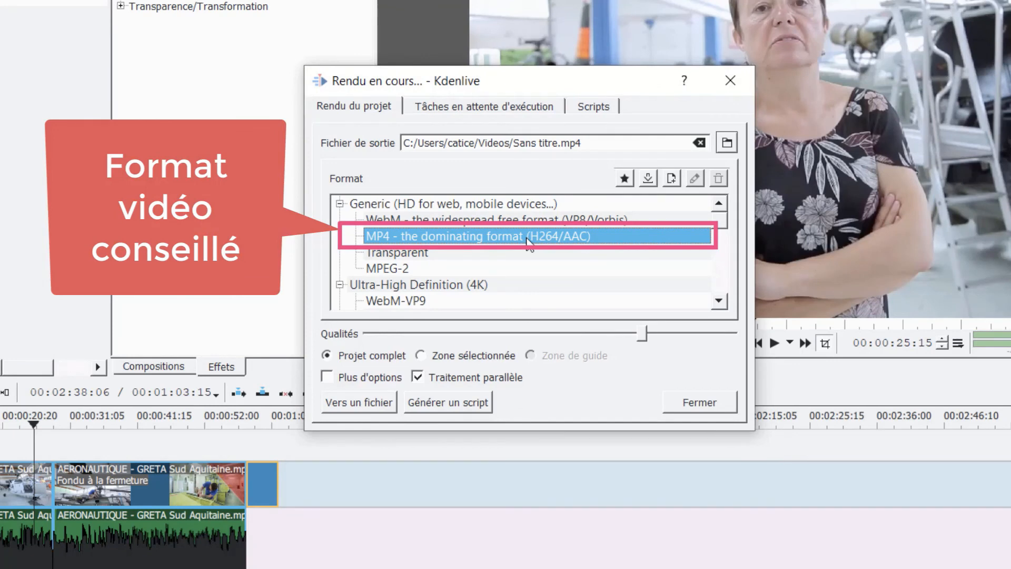
Step: Set the output file to "tuto montgae.mp4" in the desktop folder KD/Projets finalisés, and render the full project to it
{"action": "left_click", "coordinate": [709, 141]}
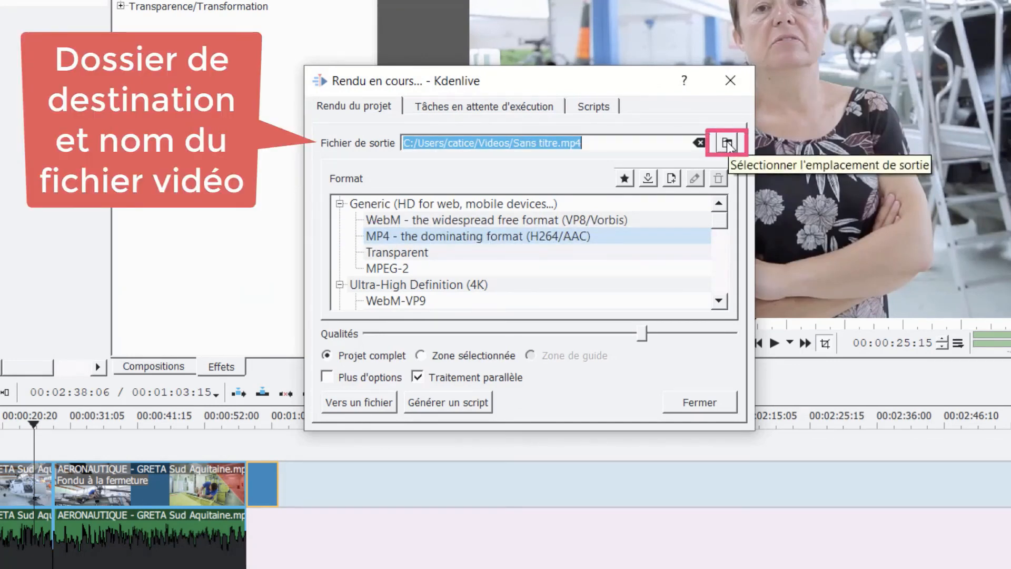
{"action": "left_click", "coordinate": [727, 142]}
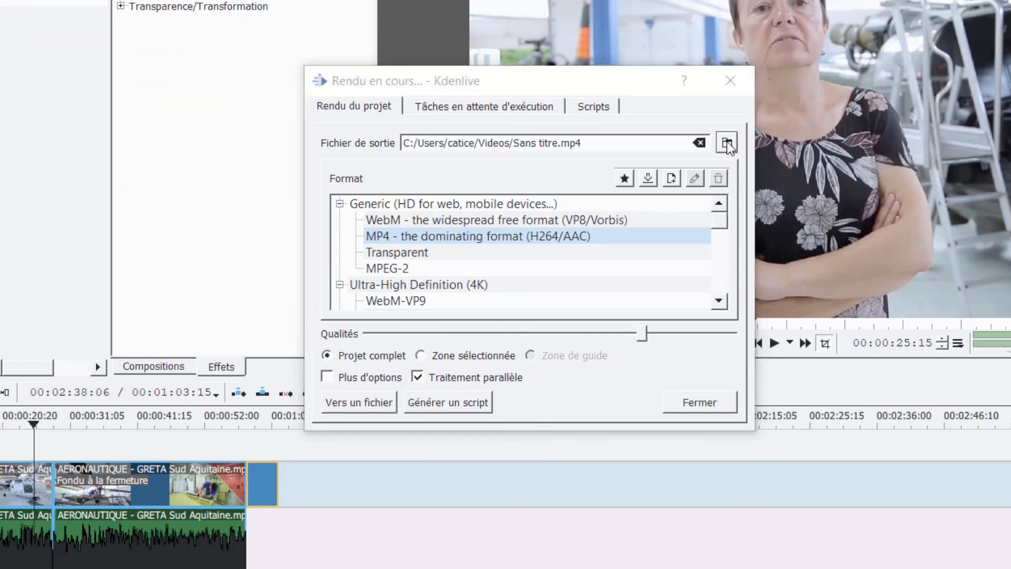
{"action": "left_click", "coordinate": [394, 240]}
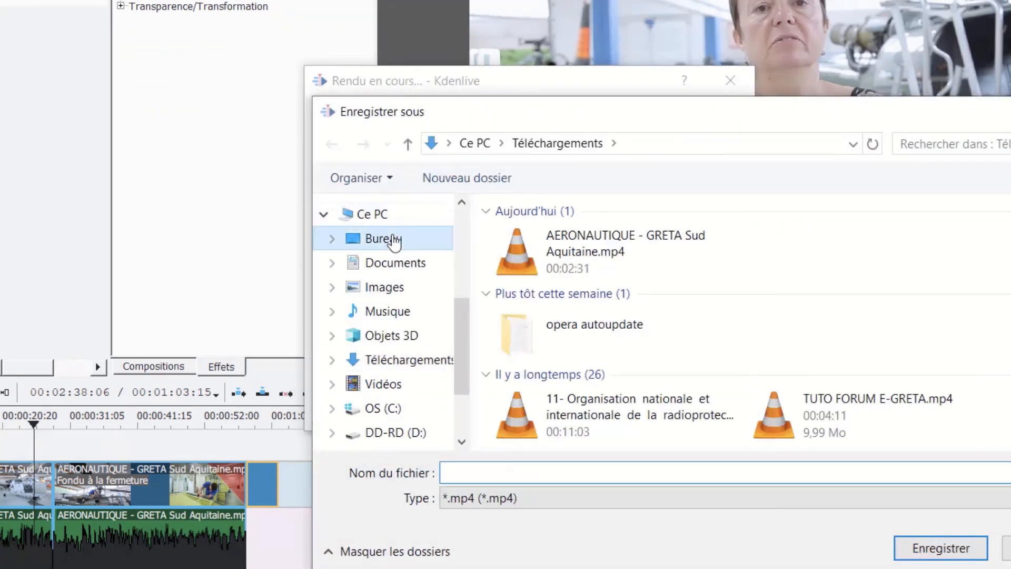
{"action": "left_click", "coordinate": [524, 264]}
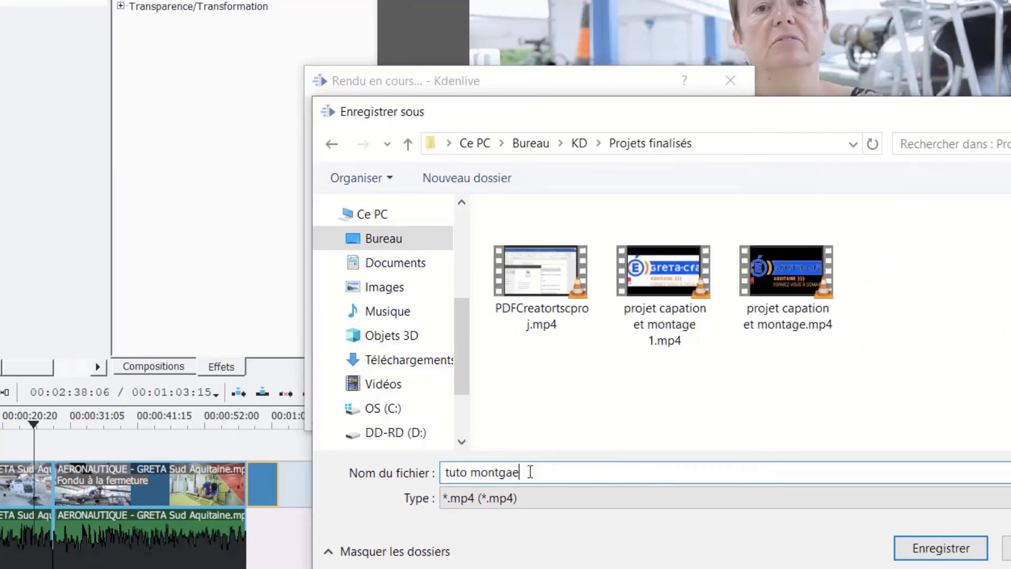
{"action": "left_click", "coordinate": [964, 549]}
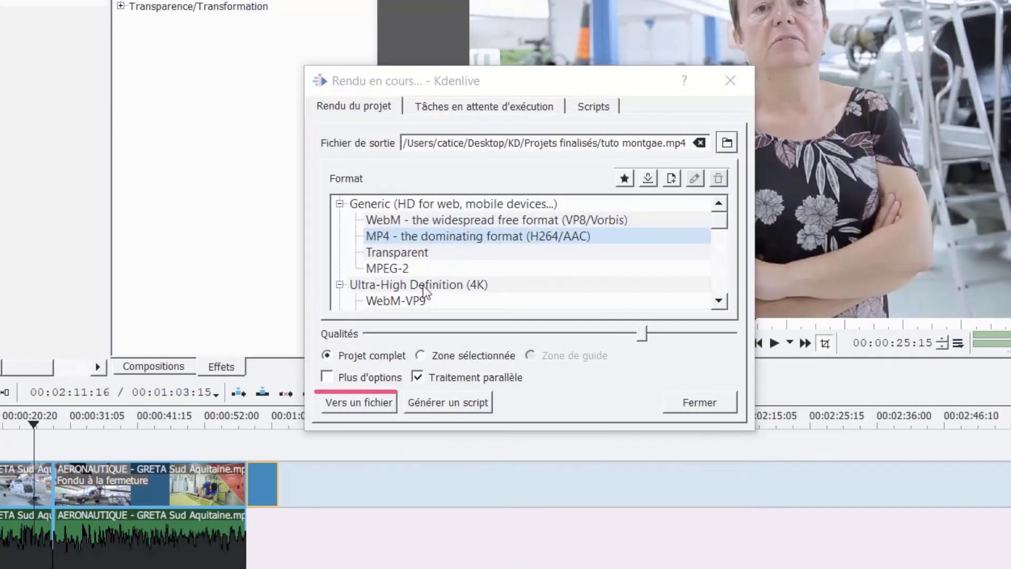
{"action": "left_click", "coordinate": [371, 415]}
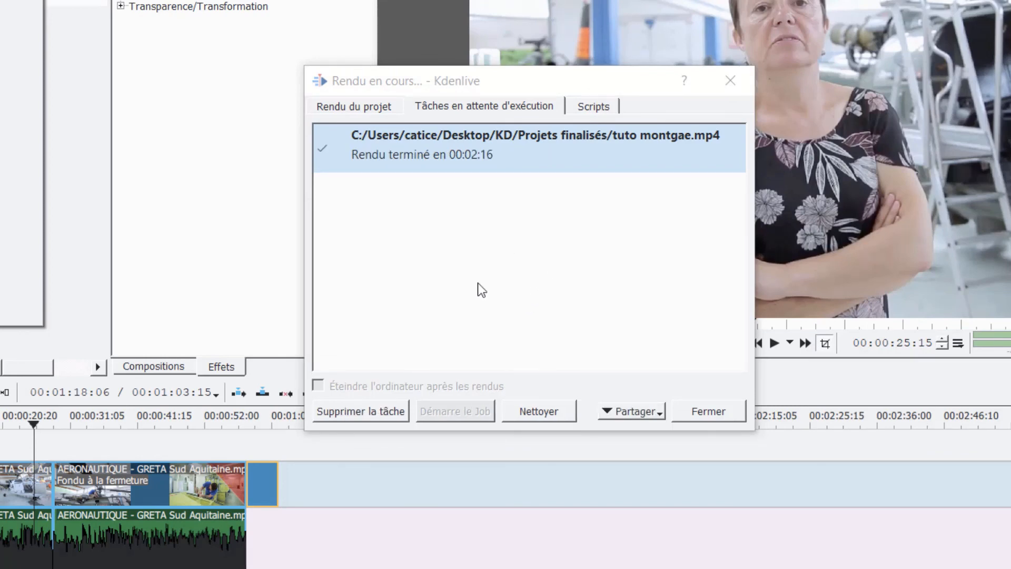
{"action": "left_click", "coordinate": [713, 412]}
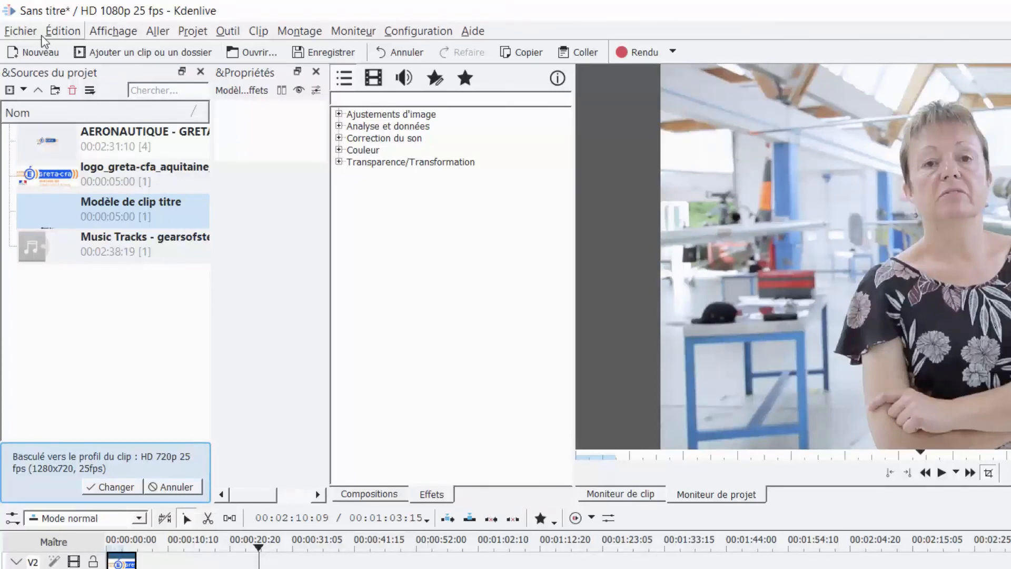
Step: Save the project as "tuto montage" in the desktop folder KD/Projets
{"action": "left_click", "coordinate": [32, 31]}
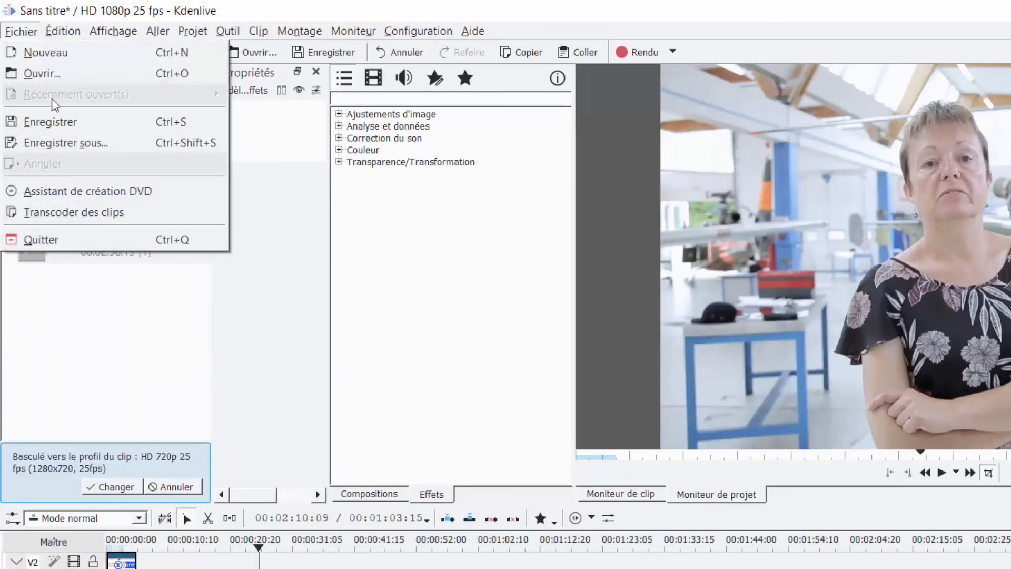
{"action": "left_click", "coordinate": [62, 142]}
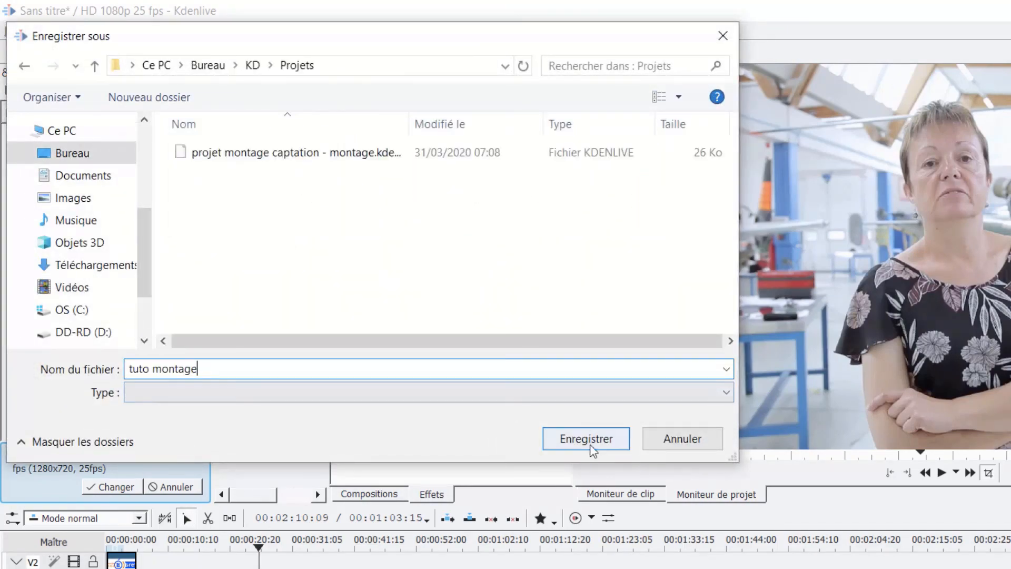
{"action": "left_click", "coordinate": [590, 445]}
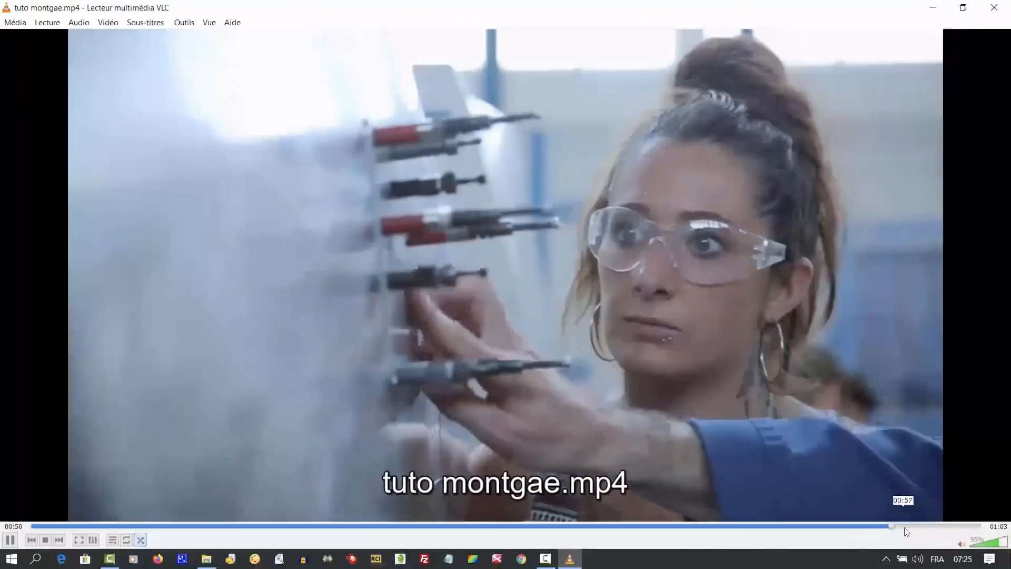
Step: Skip to the end of the rendered video tuto montgae.mp4 in VLC to check the closing title
{"action": "left_click", "coordinate": [942, 526]}
{"action": "left_click", "coordinate": [936, 526]}
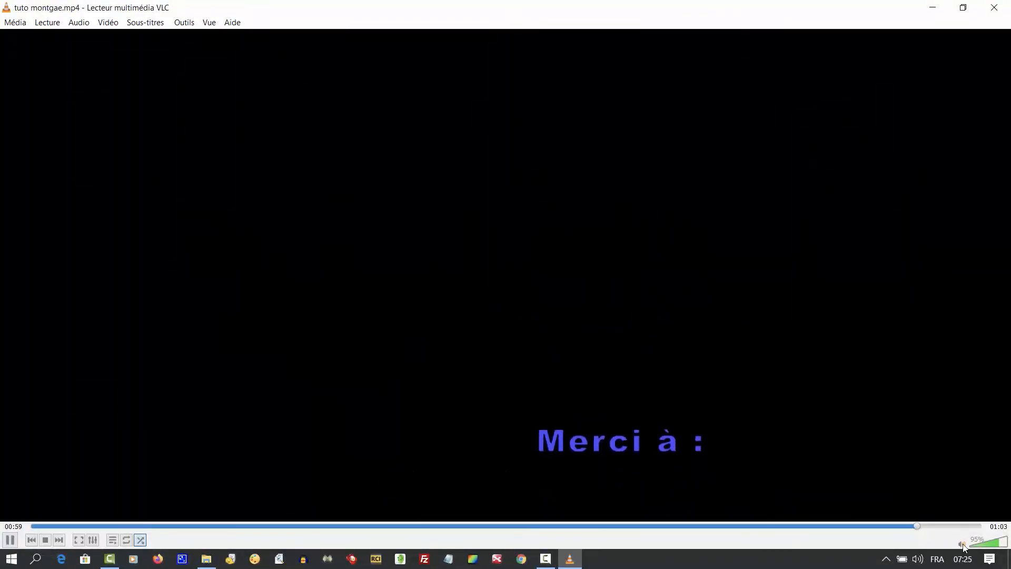